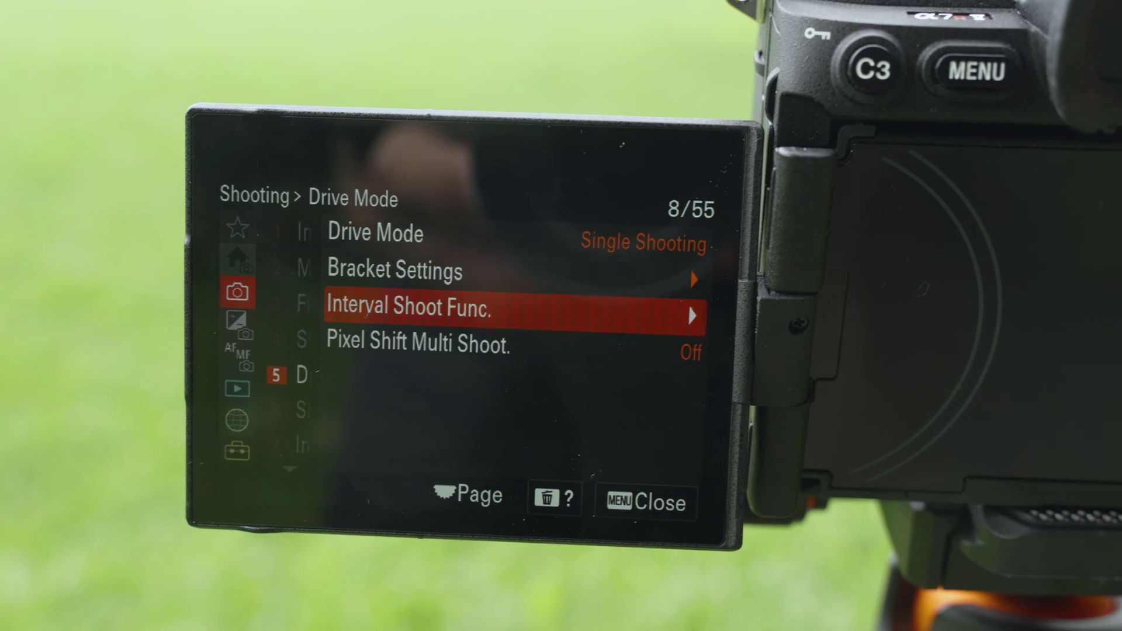
{"action": "key", "text": "Down"}
{"action": "key", "text": "Return"}
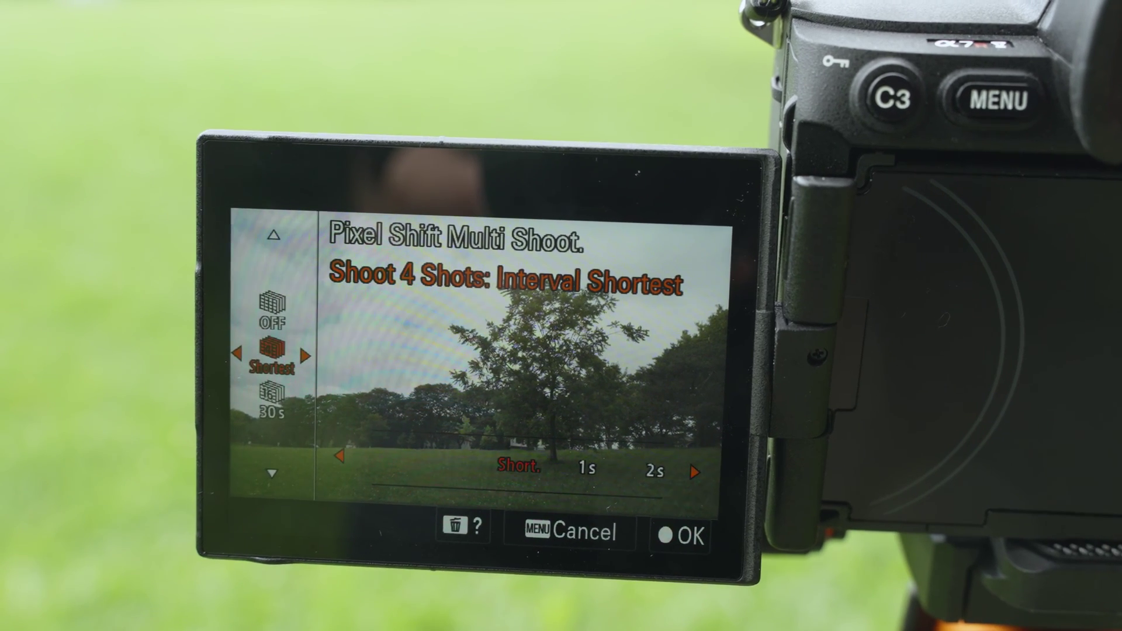
{"action": "key", "text": "Down"}
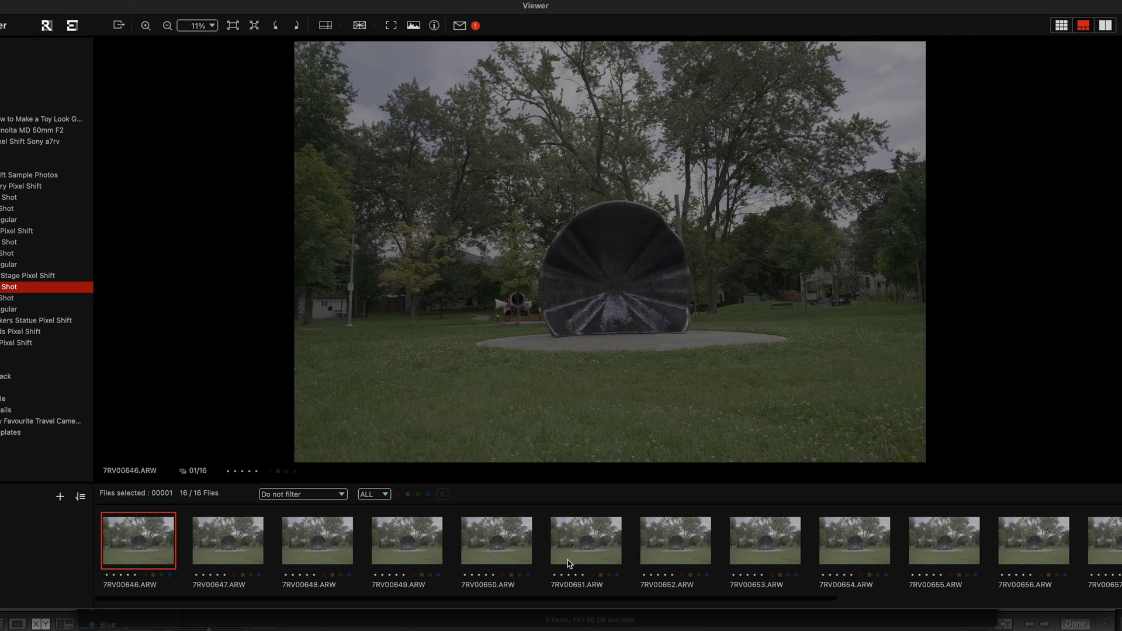
Step: Create one pixel shift composite image from all 16 ARW files of the shoot, starting at 7RV00646.ARW
{"action": "key", "text": "super+a"}
{"action": "right_click", "coordinate": [374, 542]}
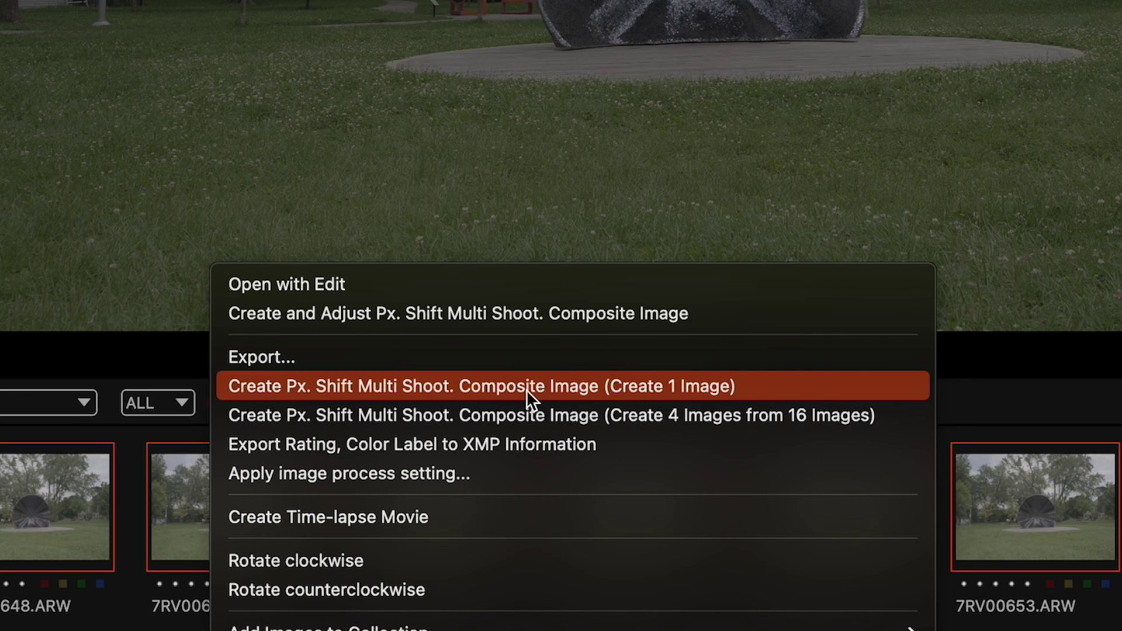
{"action": "left_click", "coordinate": [658, 387]}
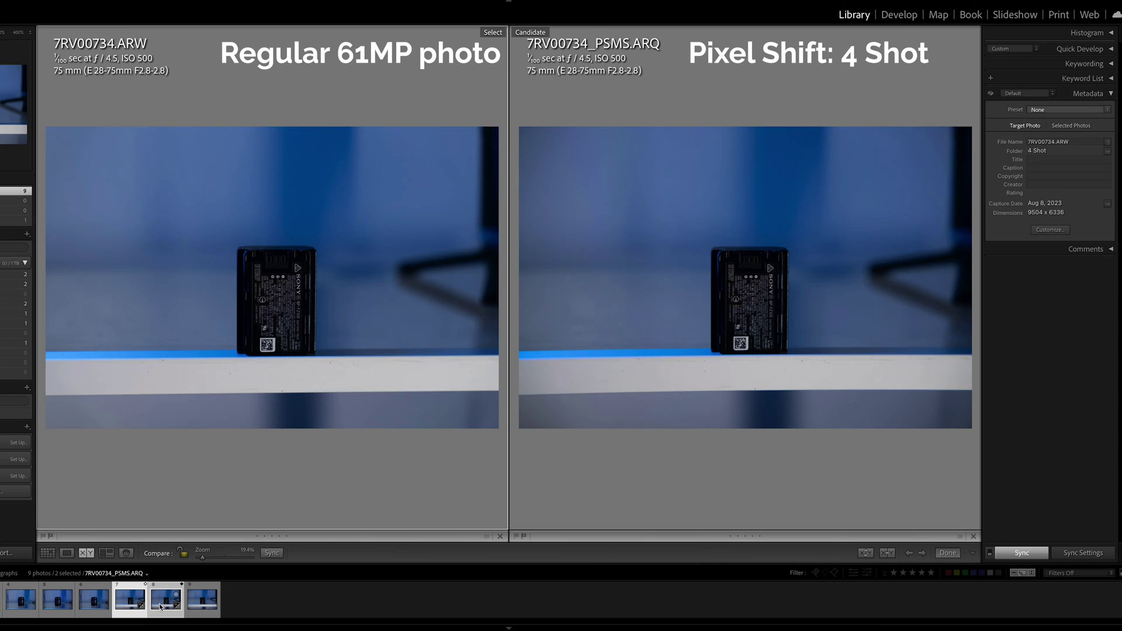
Step: Switch to Lightroom Classic and make 7RV00734_PSMS.ARQ the active photo in the comparison with 7RV00734.ARW
{"action": "left_click", "coordinate": [160, 605]}
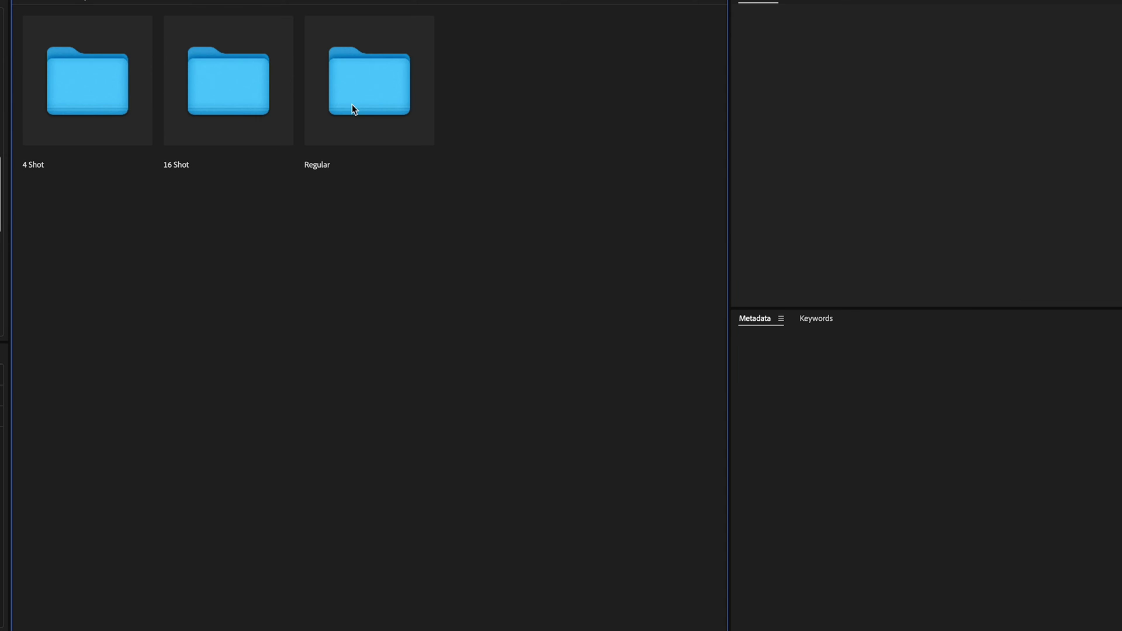
Step: Switch to Adobe Bridge, open the 16 Shot folder and examine the file information of 7RV00739_PSMS16.ARQ
{"action": "double_click", "coordinate": [230, 85]}
{"action": "left_click", "coordinate": [117, 136]}
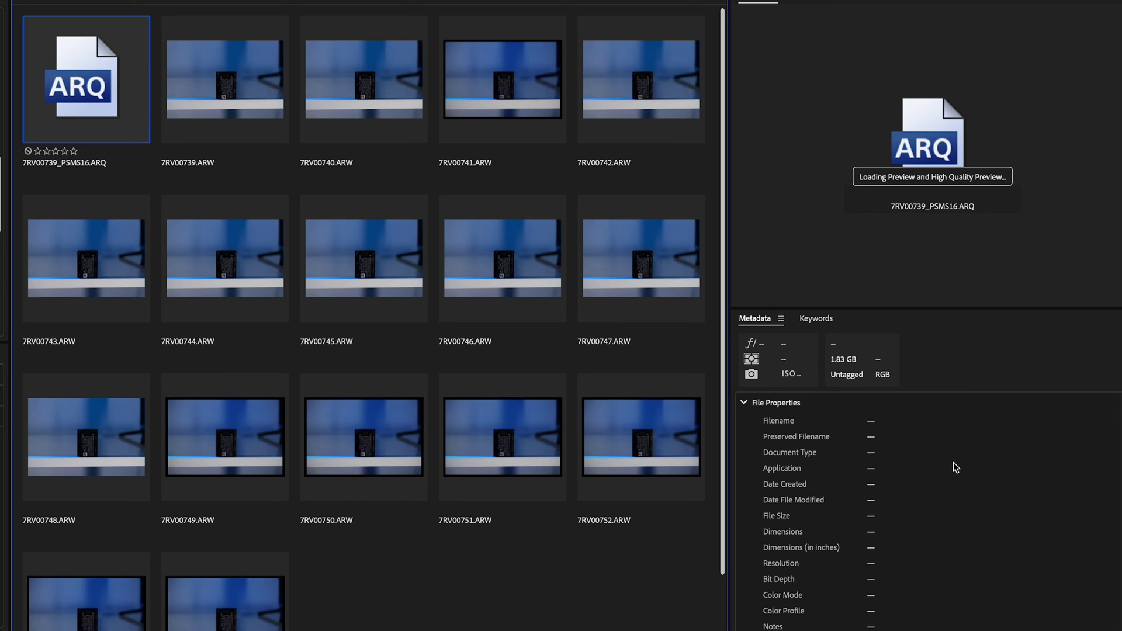
{"action": "scroll", "coordinate": [913, 460], "scroll_direction": "down", "scroll_amount": 3}
{"action": "scroll", "coordinate": [913, 460], "scroll_direction": "up", "scroll_amount": 3}
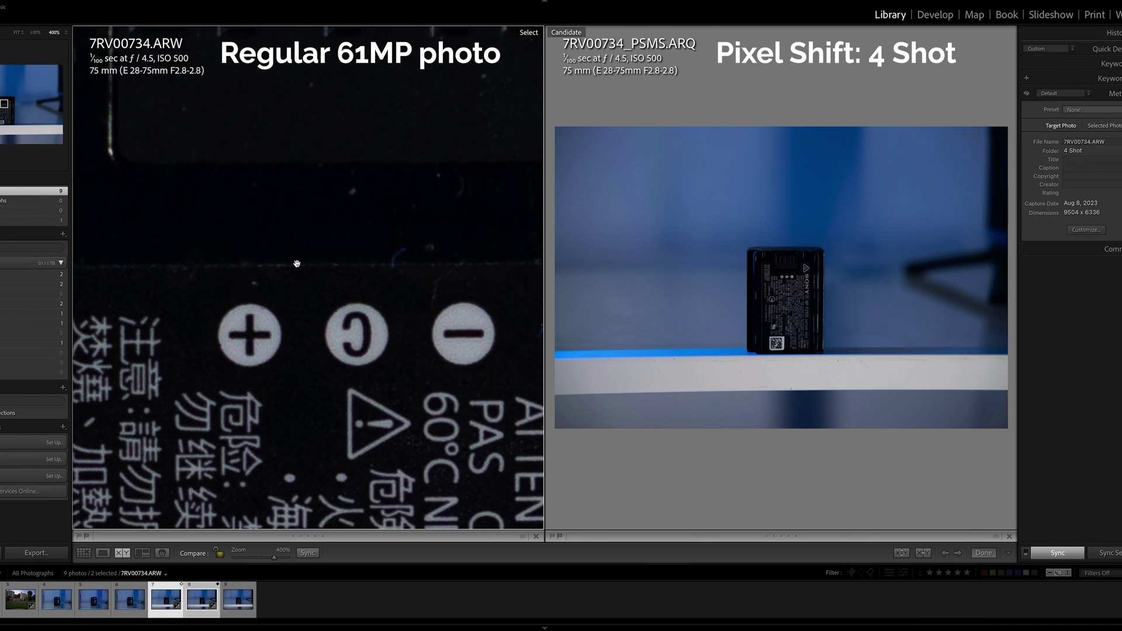
Step: In the Lightroom comparison, set the regular photo 7RV00734.ARW to 100% zoom and frame the upper part of the battery
{"action": "key", "text": "super+minus"}
{"action": "key", "text": "super+minus"}
{"action": "key", "text": "super+minus"}
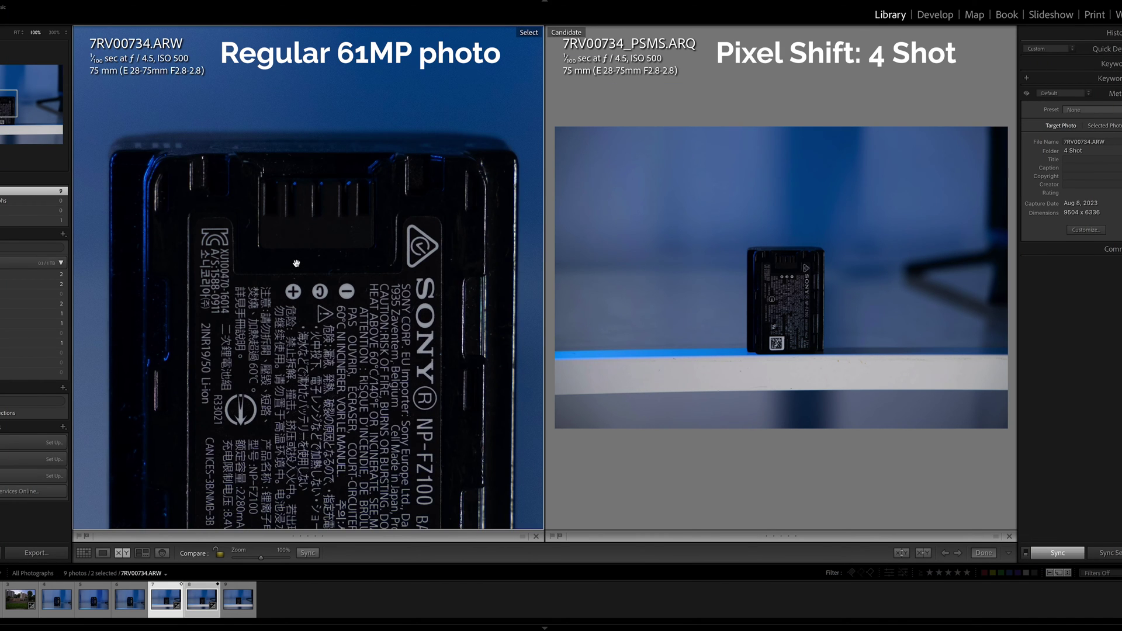
{"action": "left_click_drag", "start_coordinate": [340, 287], "coordinate": [304, 222]}
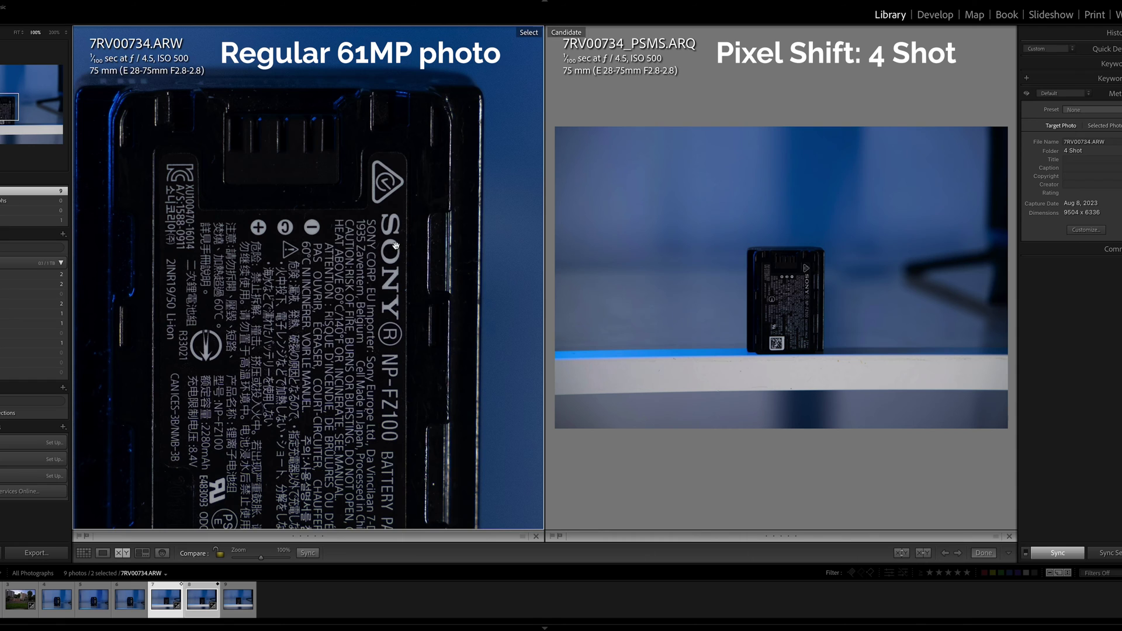
Step: Zoom the 4-shot photo 7RV00734_PSMS.ARQ to 100% and align its view of the battery with the regular photo
{"action": "left_click", "coordinate": [784, 302]}
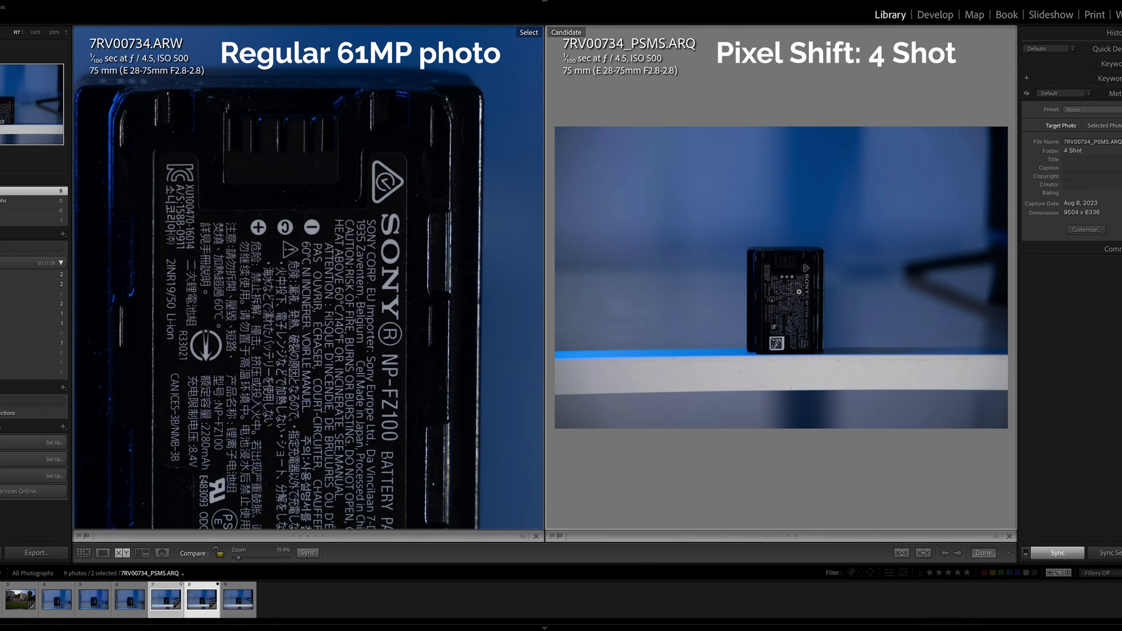
{"action": "key", "text": "ctrl+equal"}
{"action": "key", "text": "ctrl+equal"}
{"action": "key", "text": "ctrl+equal"}
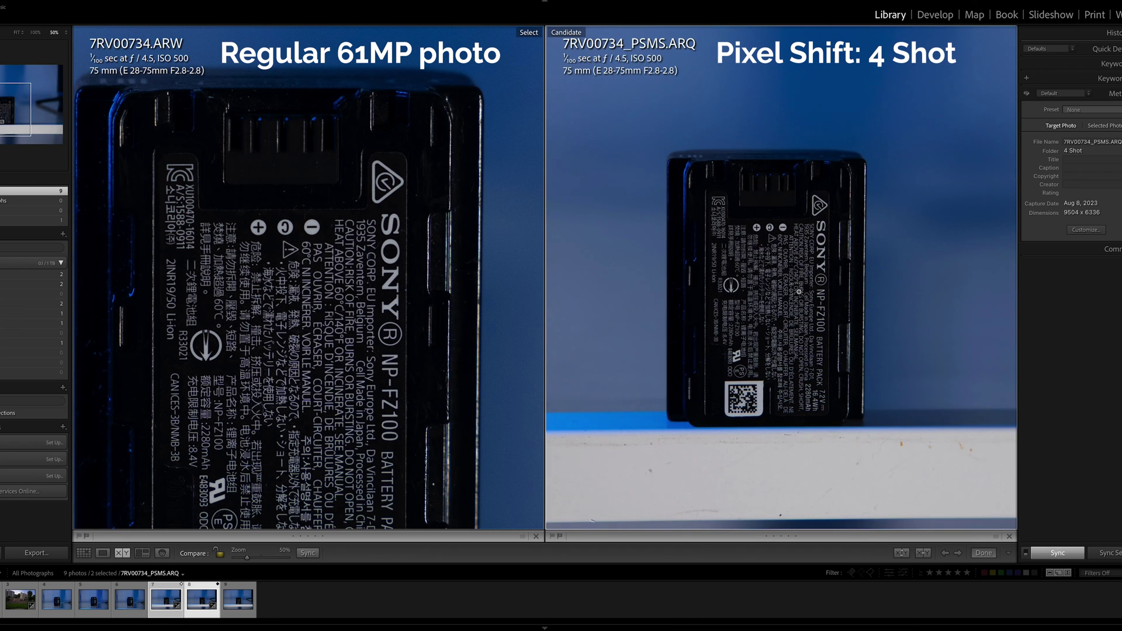
{"action": "left_click", "coordinate": [798, 291]}
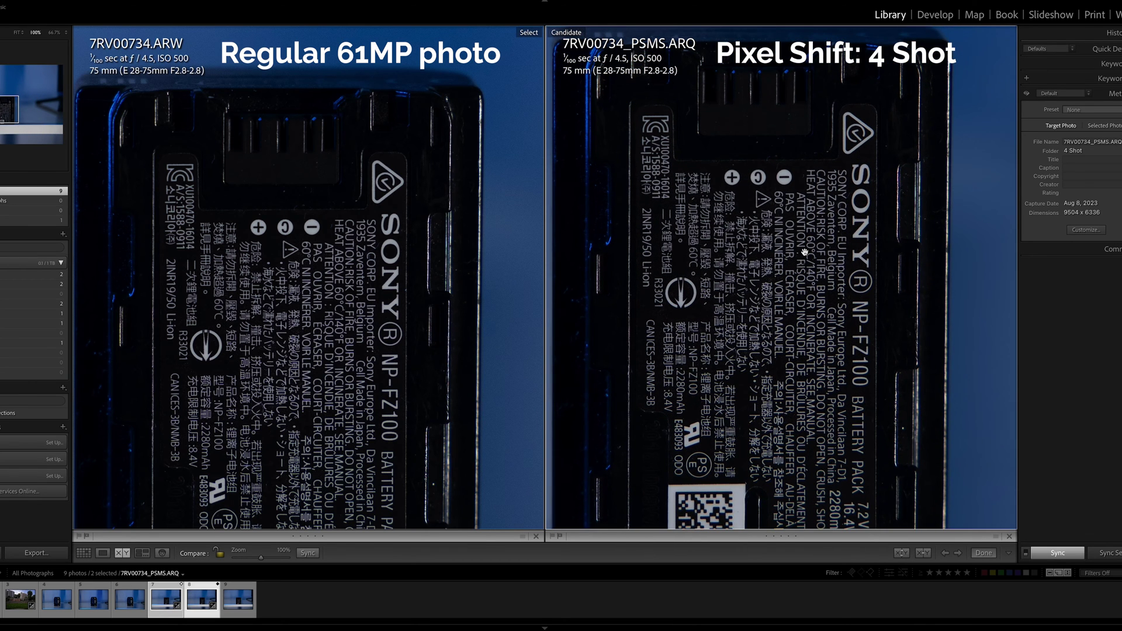
{"action": "left_click_drag", "start_coordinate": [805, 252], "coordinate": [804, 286]}
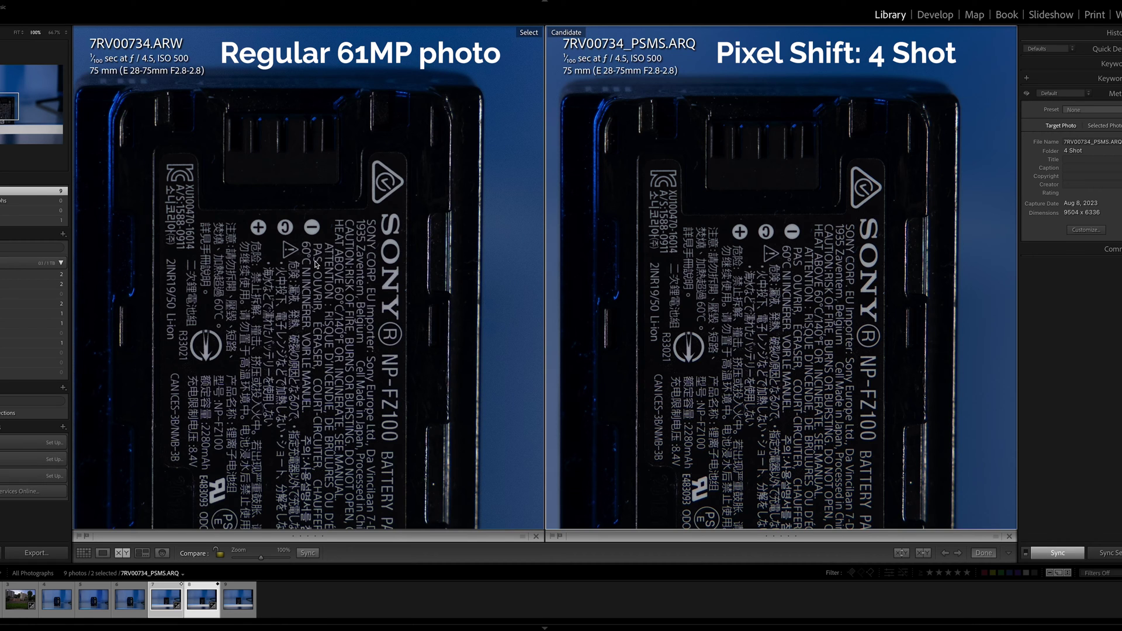
{"action": "left_click", "coordinate": [315, 262]}
{"action": "left_click", "coordinate": [630, 265]}
{"action": "left_click_drag", "start_coordinate": [772, 281], "coordinate": [772, 273]}
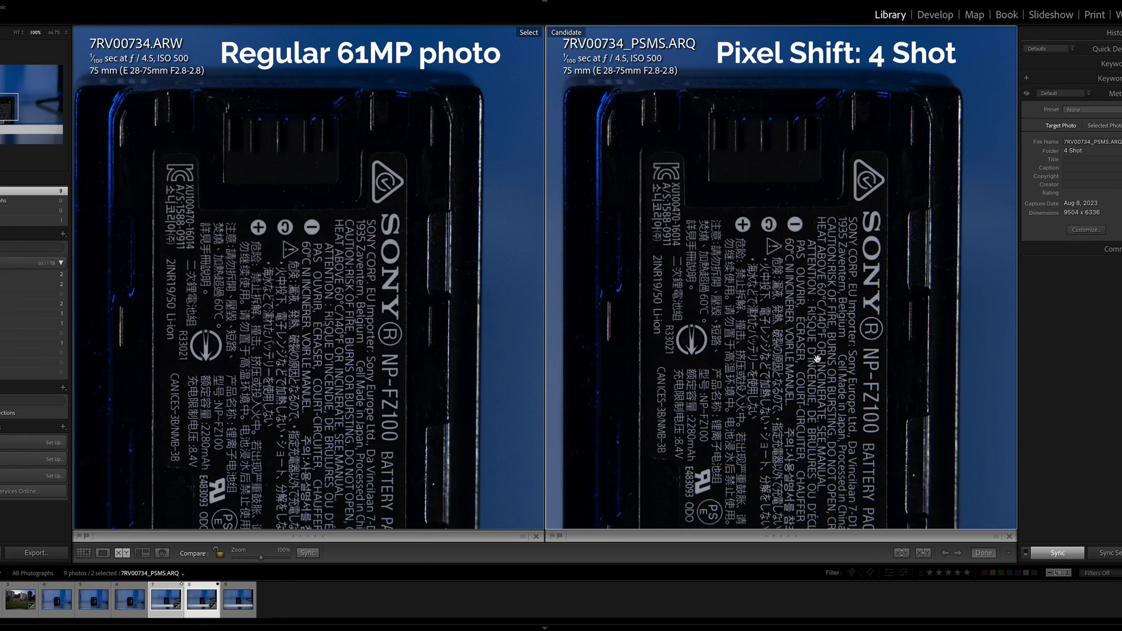
Step: Zoom the regular photo to 300% and frame the SONY lettering on the battery label
{"action": "left_click", "coordinate": [325, 283]}
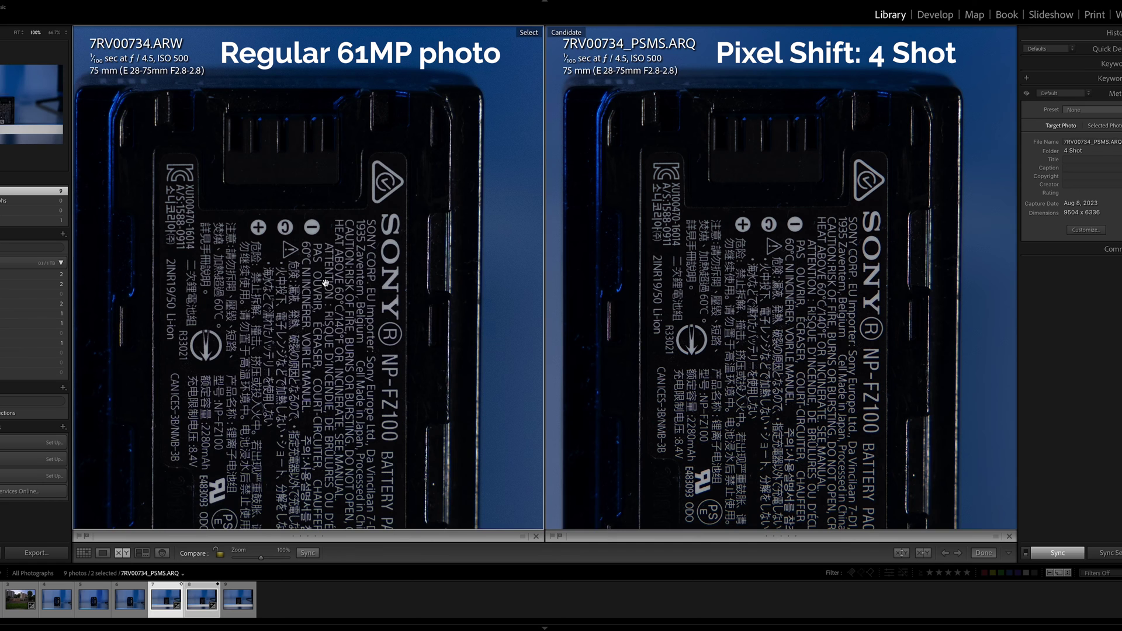
{"action": "left_click", "coordinate": [325, 283]}
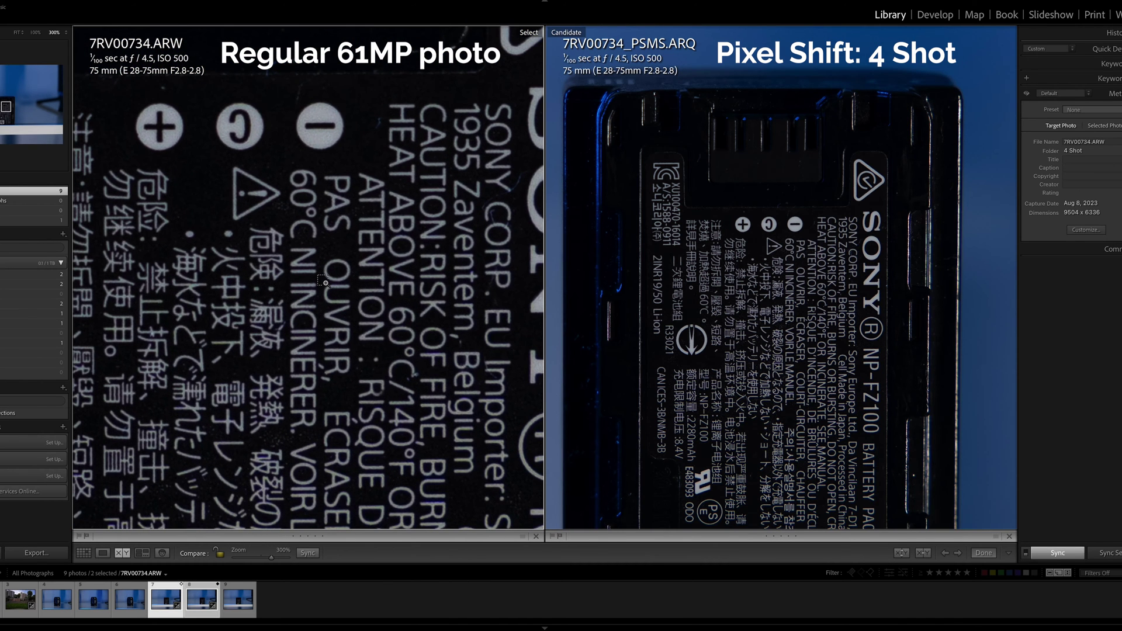
{"action": "left_click_drag", "start_coordinate": [351, 288], "coordinate": [319, 301]}
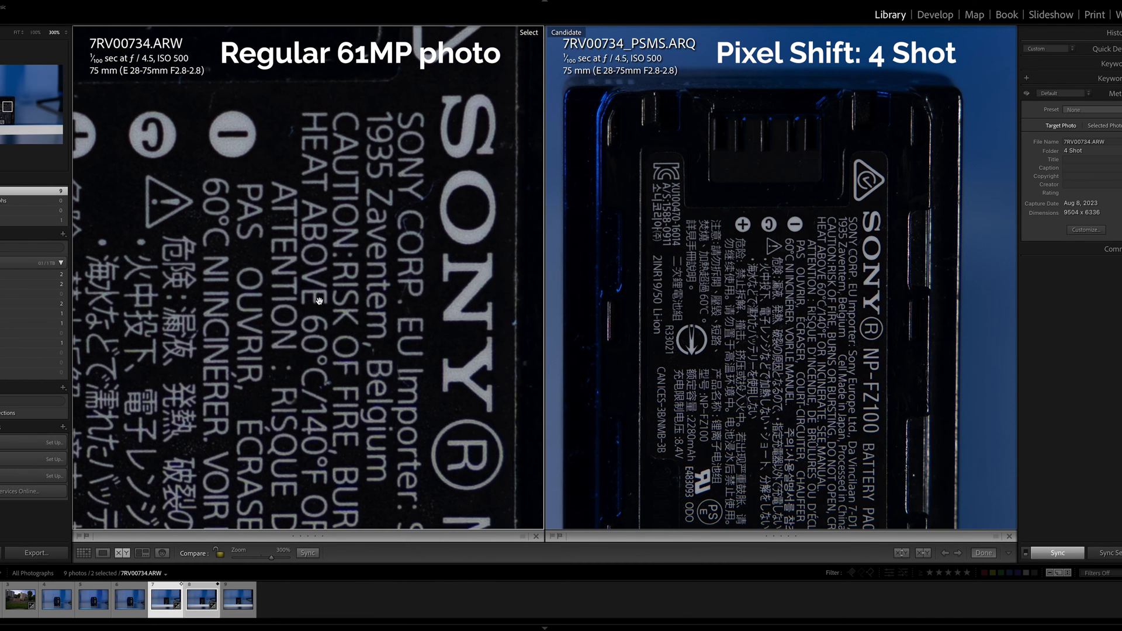
Step: Zoom the 4-shot photo to 300% and align its SONY lettering with the regular photo to compare the detail
{"action": "left_click", "coordinate": [753, 314]}
{"action": "key", "text": "super+equal"}
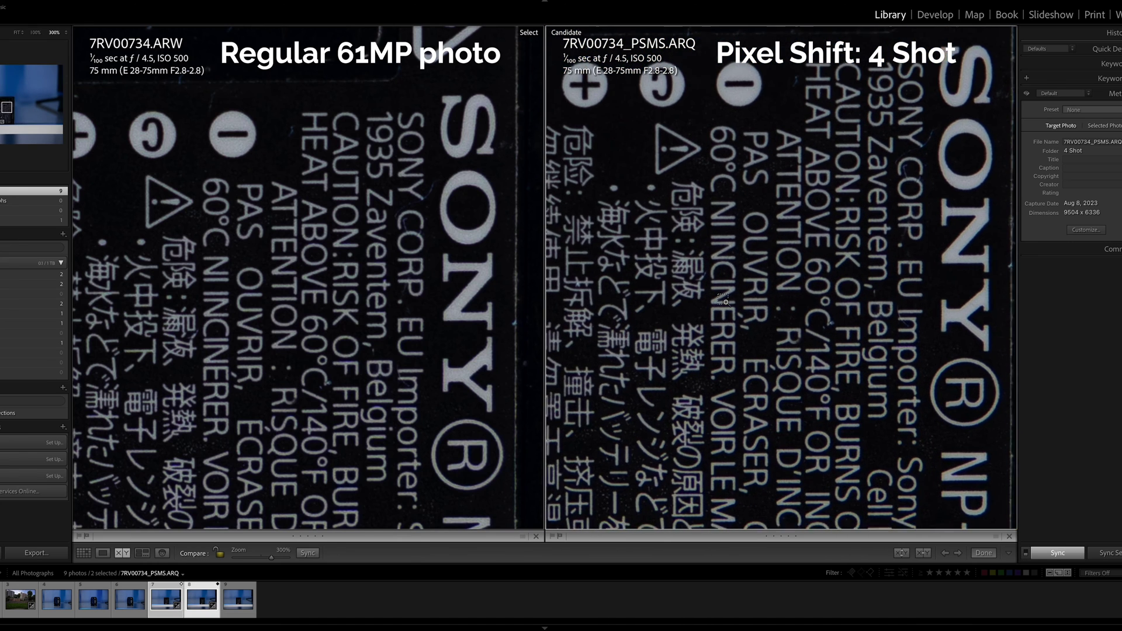
{"action": "left_click_drag", "start_coordinate": [816, 284], "coordinate": [738, 333]}
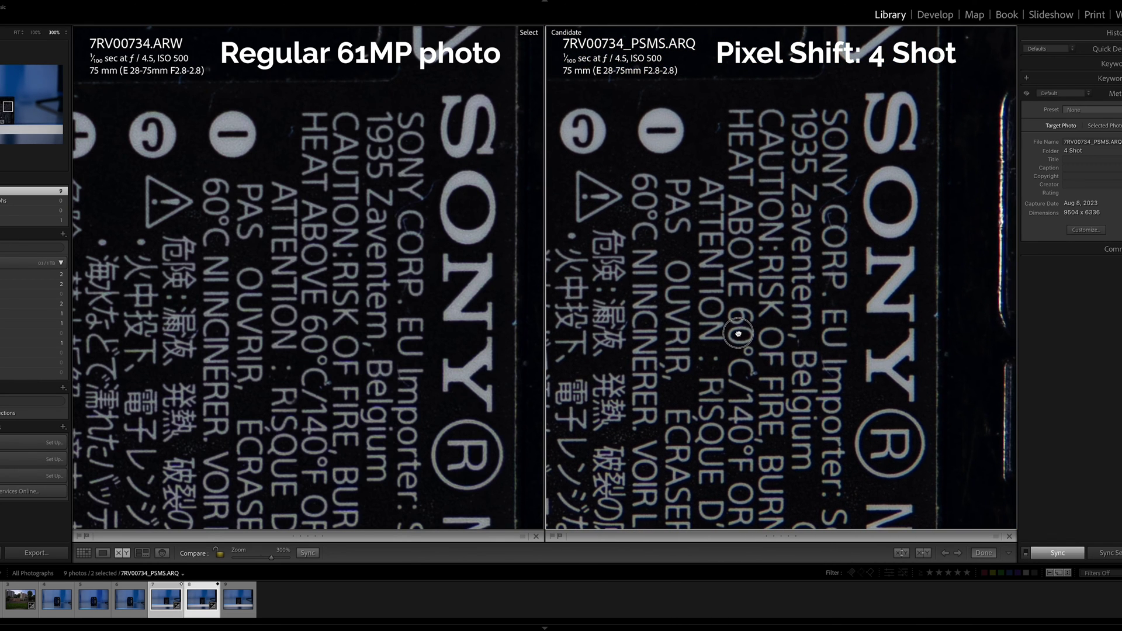
{"action": "left_click_drag", "start_coordinate": [723, 293], "coordinate": [727, 303]}
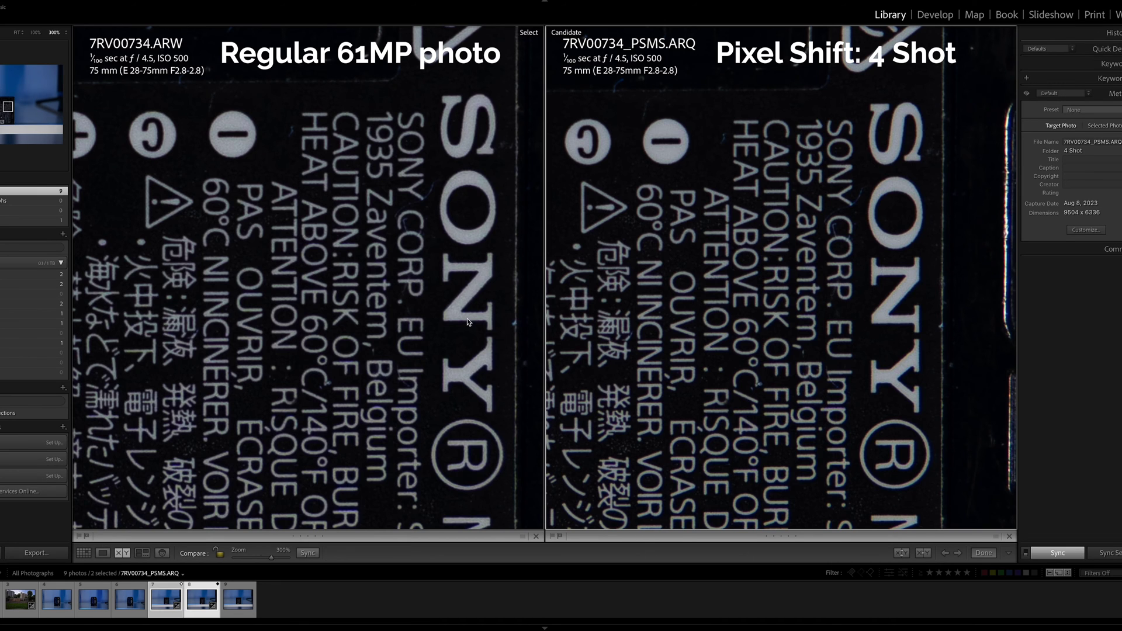
{"action": "left_click_drag", "start_coordinate": [763, 286], "coordinate": [702, 289]}
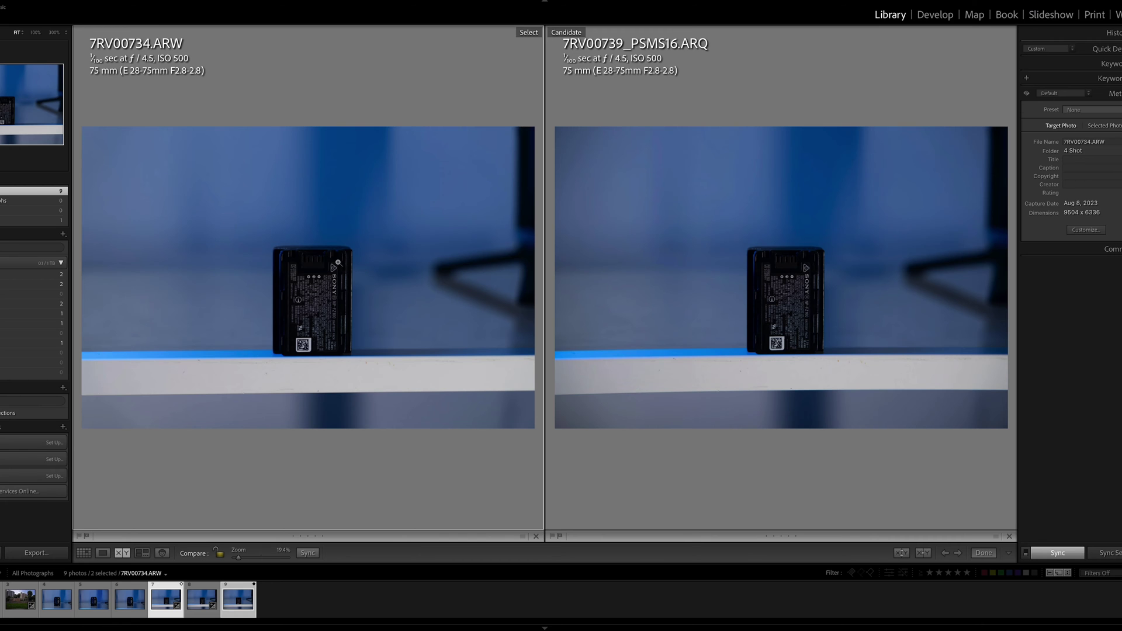
Step: Compare the battery in 7RV00739_PSMS16.ARQ at 33.3% zoom with the regular photo 7RV00734.ARW at 100%
{"action": "key", "text": "z"}
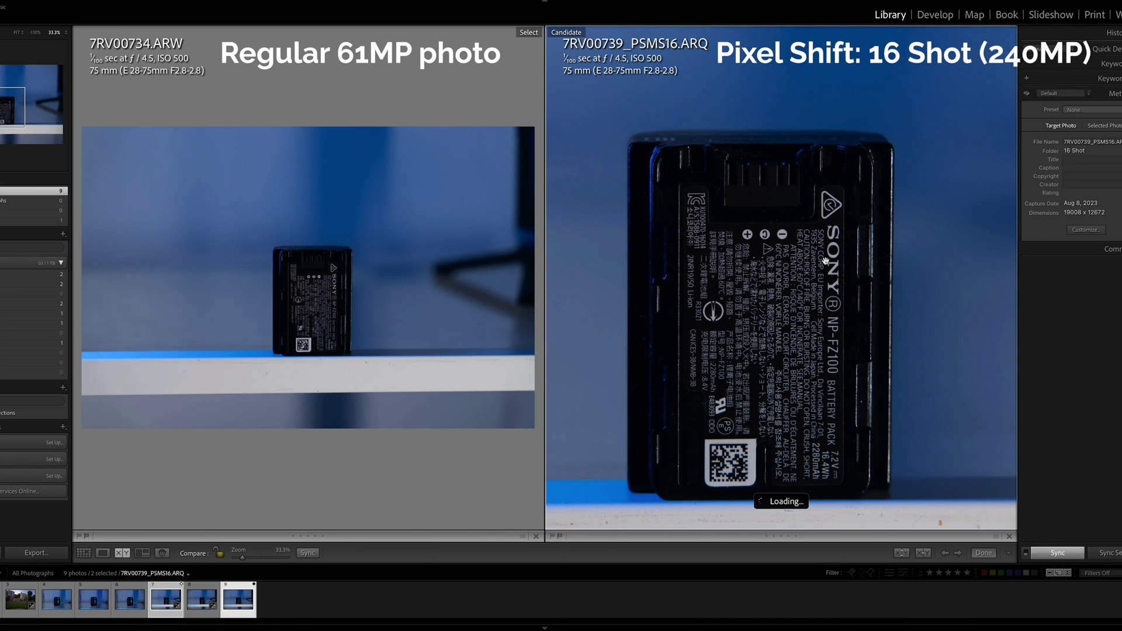
{"action": "left_click_drag", "start_coordinate": [844, 268], "coordinate": [811, 242]}
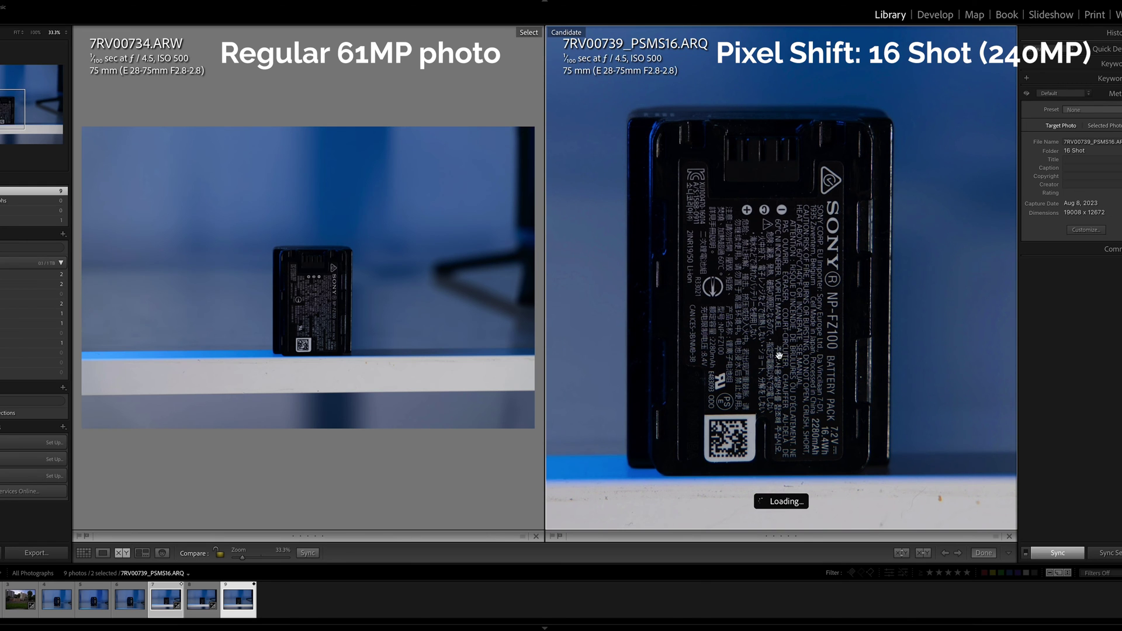
{"action": "left_click", "coordinate": [320, 284]}
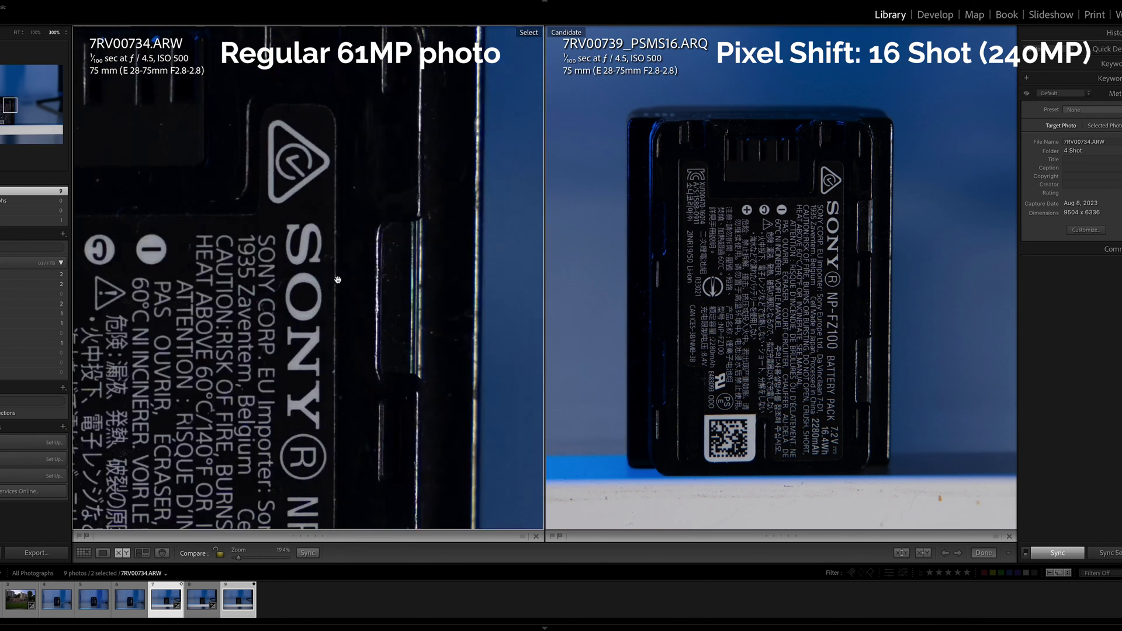
{"action": "left_click", "coordinate": [345, 274]}
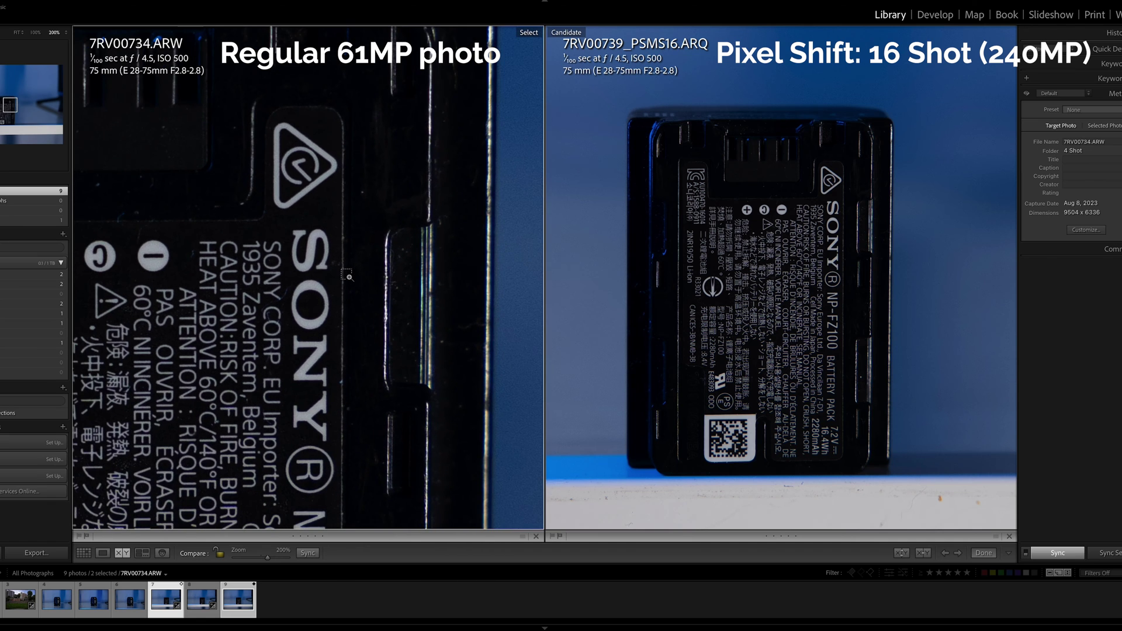
{"action": "left_click_drag", "start_coordinate": [319, 292], "coordinate": [412, 232]}
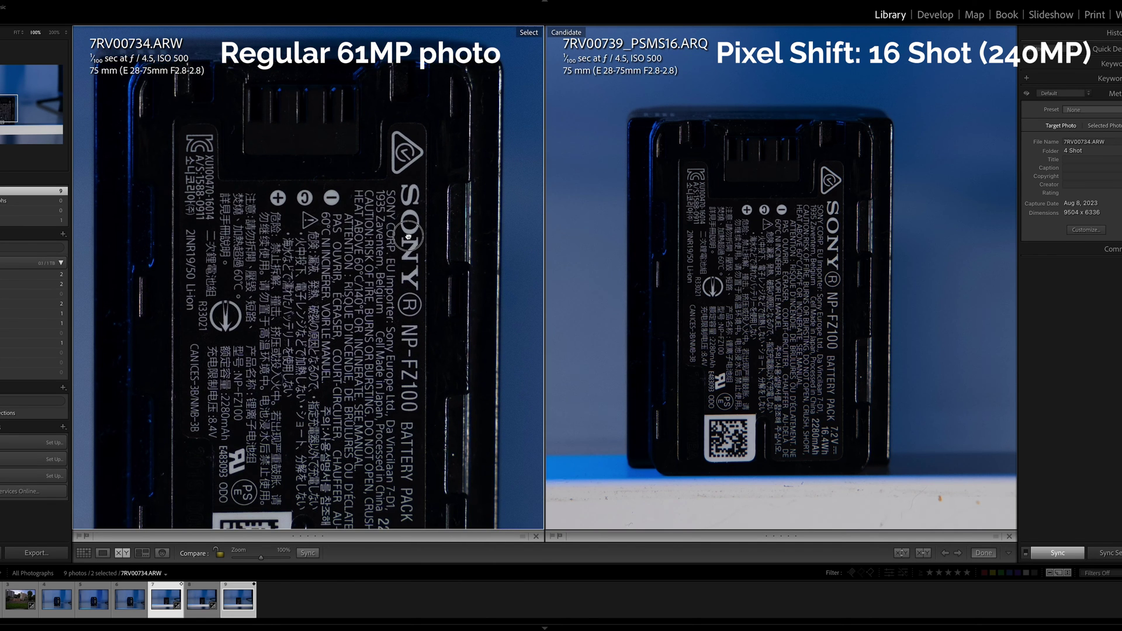
Step: Inspect the SONY lettering in the 16-shot photo at 100% zoom, and pull back to 50% to match the regular photo
{"action": "left_click", "coordinate": [812, 247]}
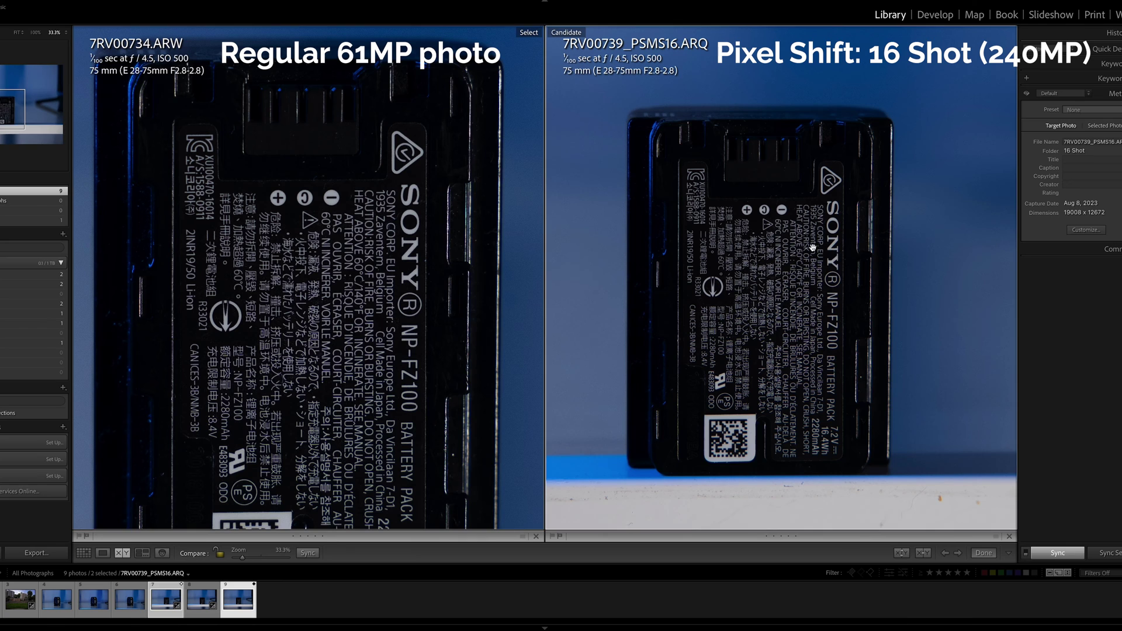
{"action": "left_click", "coordinate": [812, 247]}
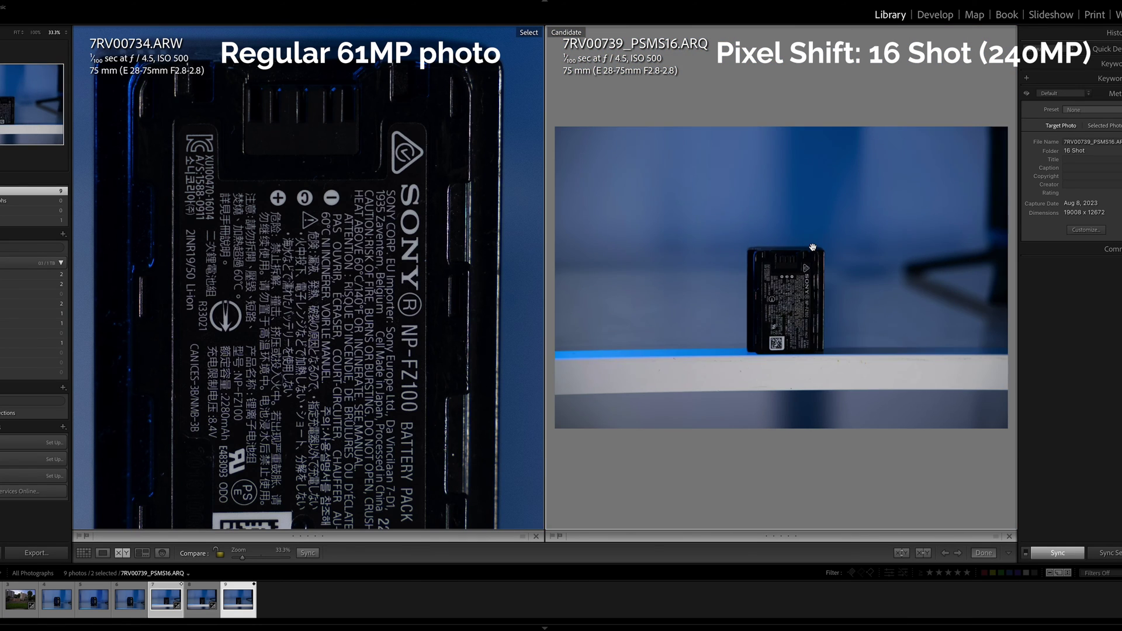
{"action": "left_click", "coordinate": [812, 248]}
{"action": "key", "text": "super+equal"}
{"action": "key", "text": "ctrl+="}
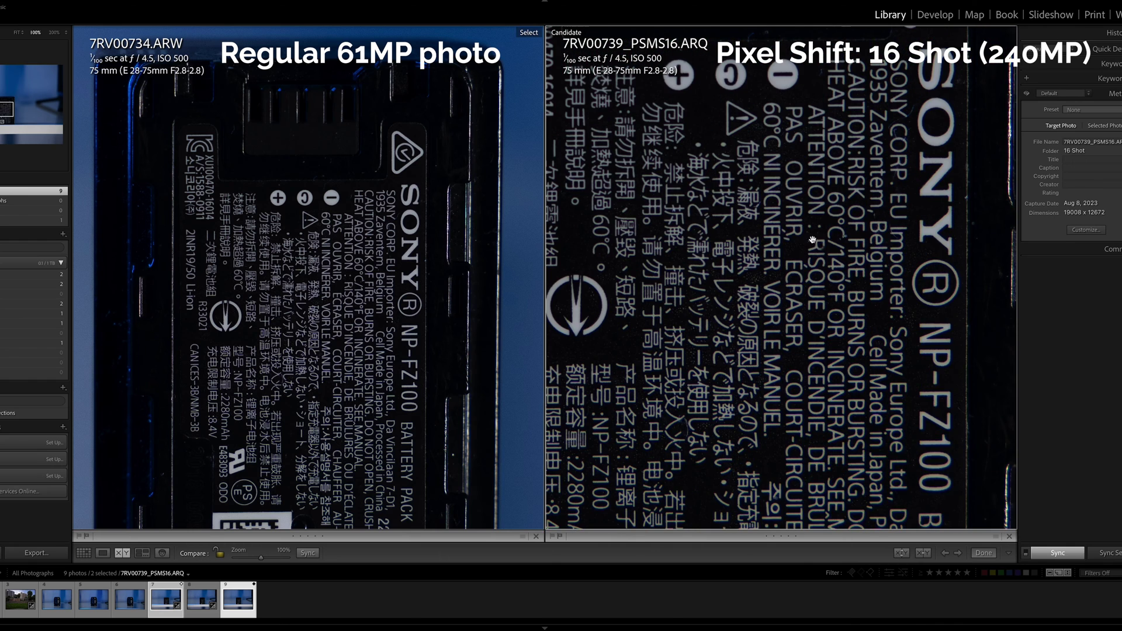
{"action": "left_click_drag", "start_coordinate": [813, 247], "coordinate": [775, 325]}
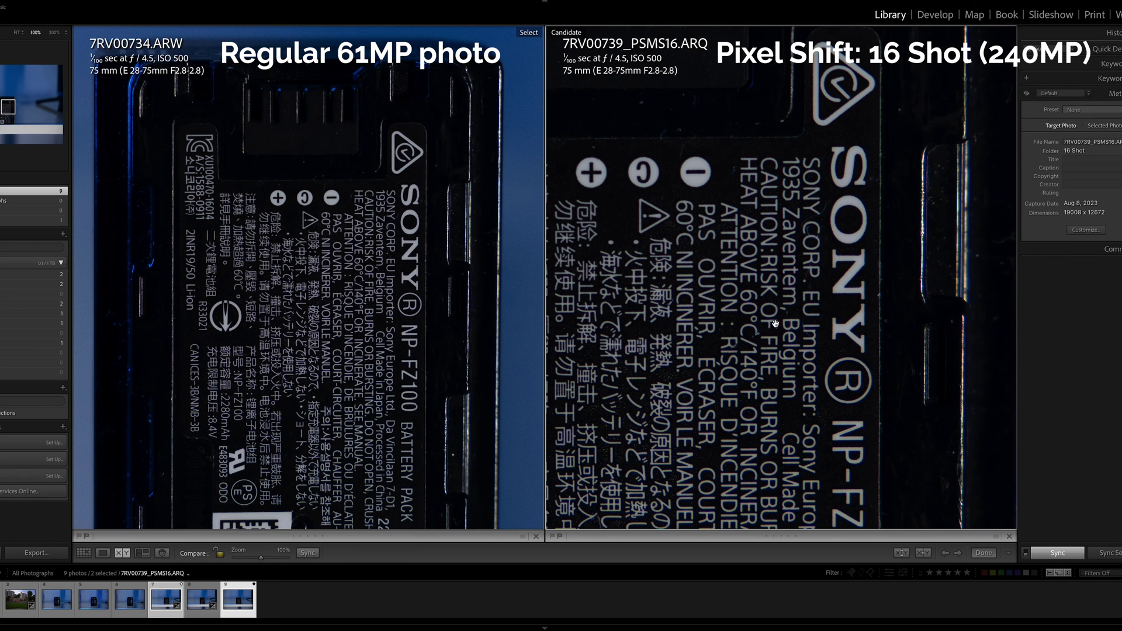
{"action": "key", "text": "ctrl+minus"}
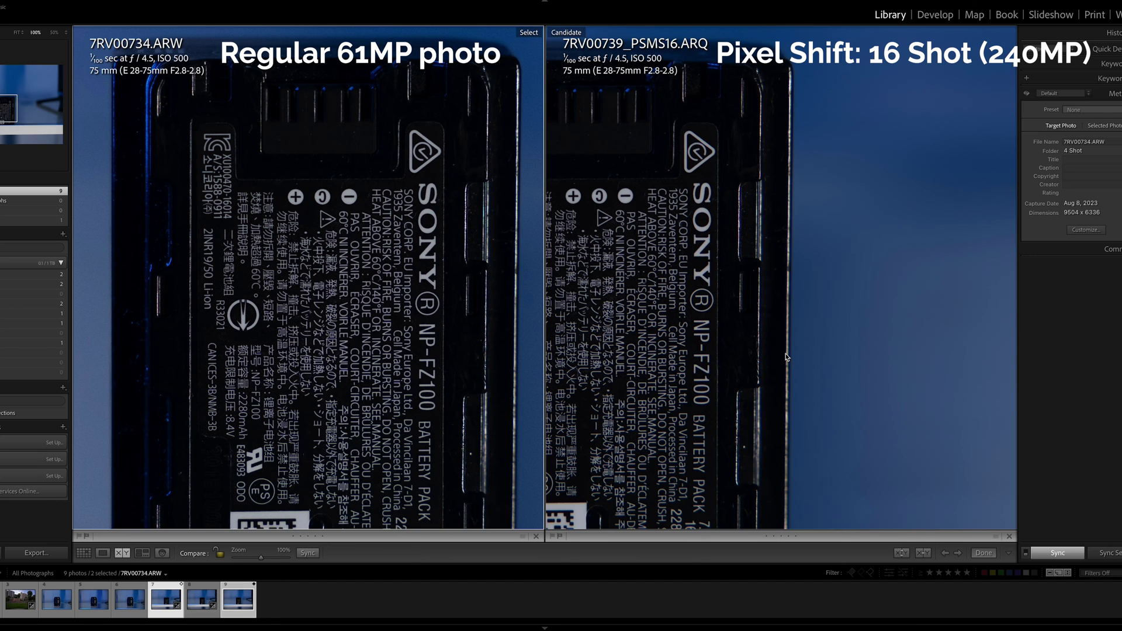
{"action": "left_click", "coordinate": [701, 337]}
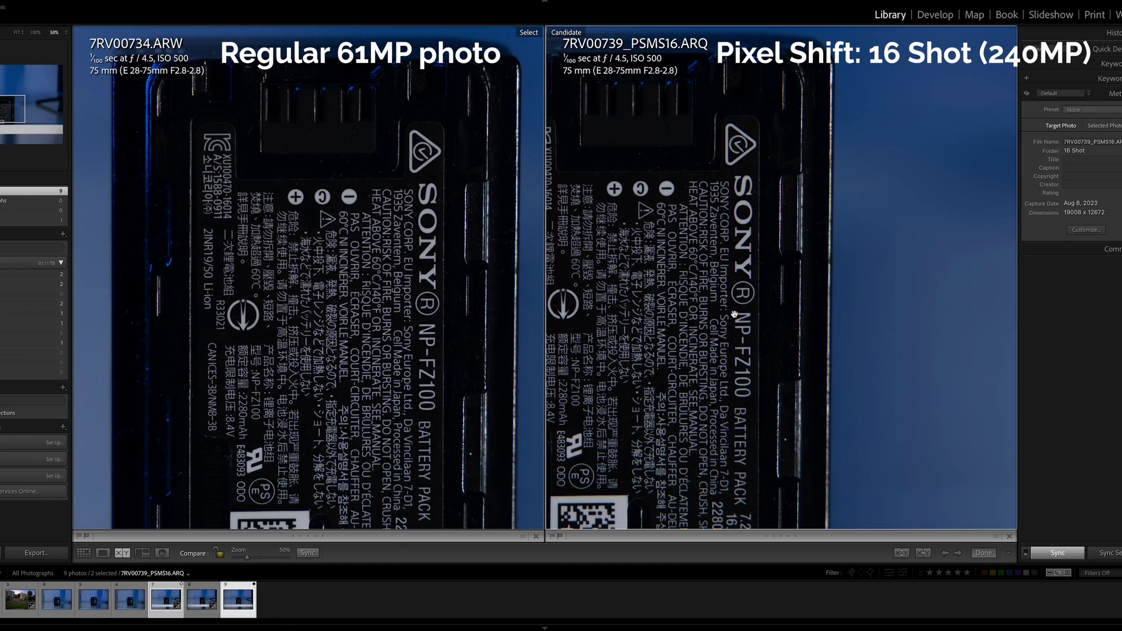
Step: Magnify the SONY lettering in the regular photo and align the 16-shot photo with it at 100% zoom
{"action": "left_click", "coordinate": [390, 291]}
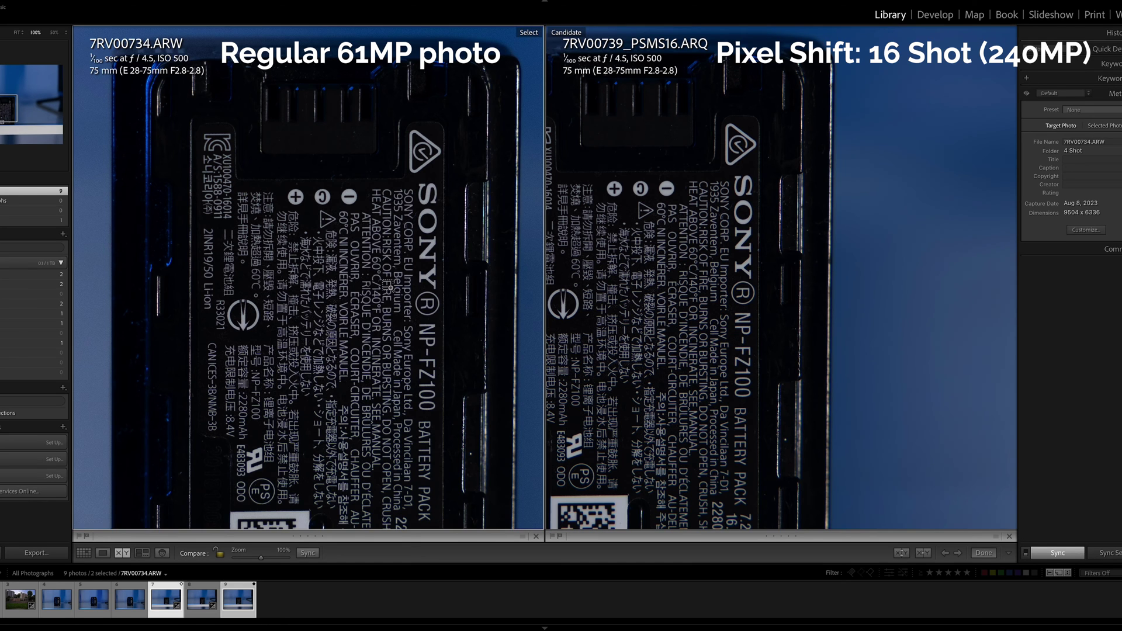
{"action": "left_click", "coordinate": [388, 287]}
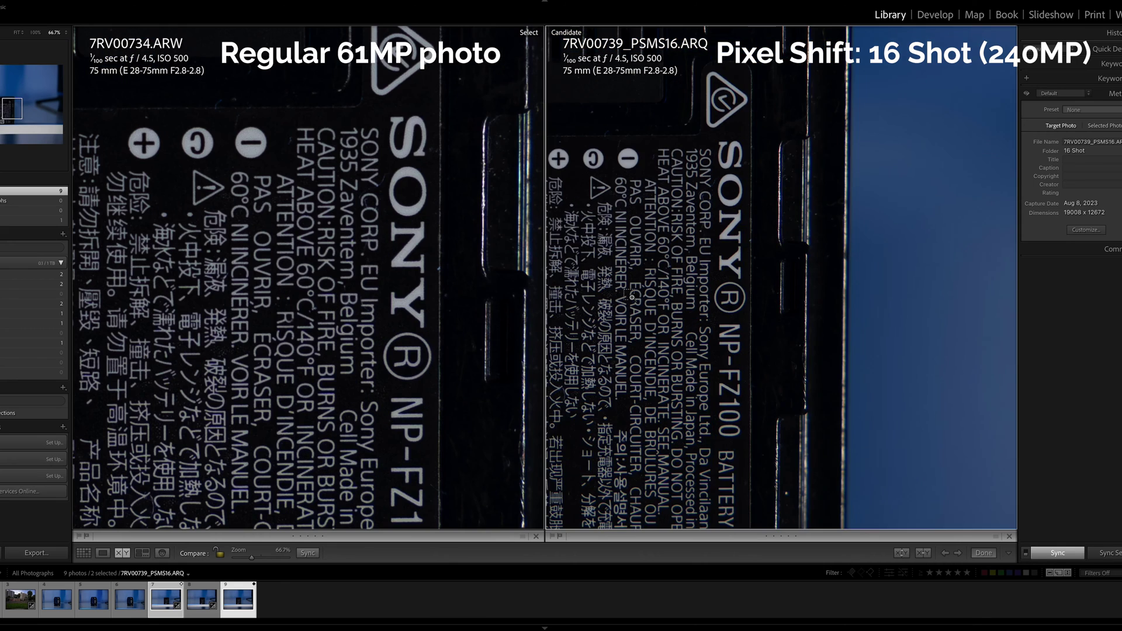
{"action": "key", "text": "super+equal"}
{"action": "left_click_drag", "start_coordinate": [632, 296], "coordinate": [777, 328]}
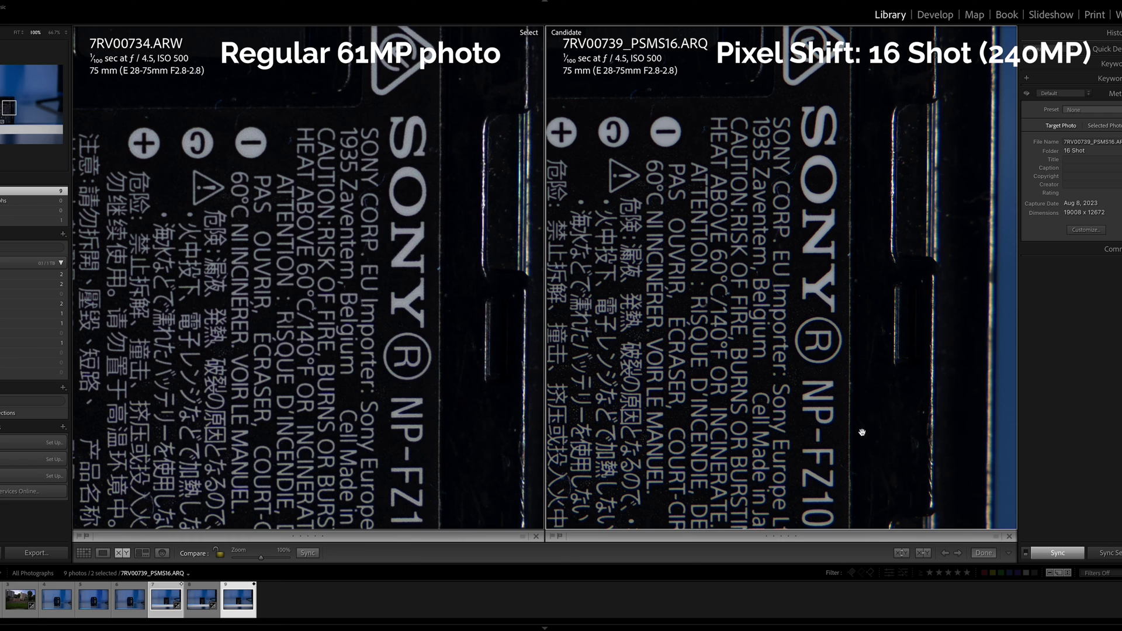
Step: Compare the 4-shot photo 7RV00734_PSMS.ARQ with the 16-shot photo, aligning the SONY lettering of both
{"action": "left_click", "coordinate": [200, 608]}
{"action": "left_click", "coordinate": [233, 609]}
{"action": "left_click", "coordinate": [205, 602]}
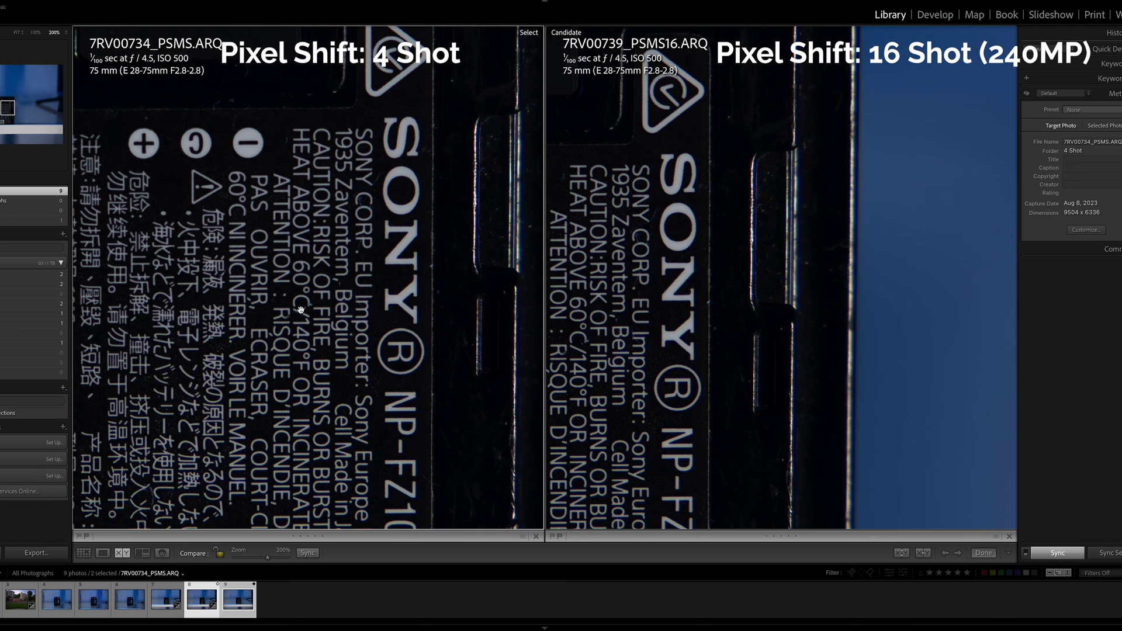
{"action": "left_click_drag", "start_coordinate": [366, 258], "coordinate": [324, 258]}
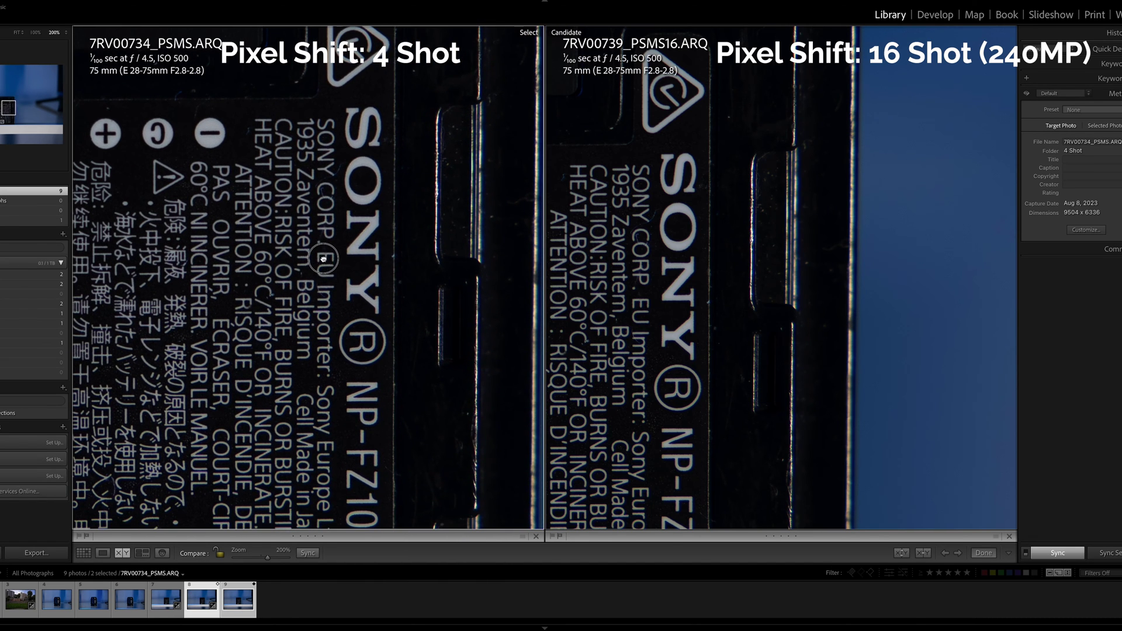
{"action": "mouse_move", "coordinate": [661, 241]}
{"action": "left_mouse_down"}
{"action": "mouse_move", "coordinate": [699, 222]}
{"action": "mouse_move", "coordinate": [666, 229]}
{"action": "left_mouse_up"}
{"action": "left_click_drag", "start_coordinate": [824, 255], "coordinate": [727, 263]}
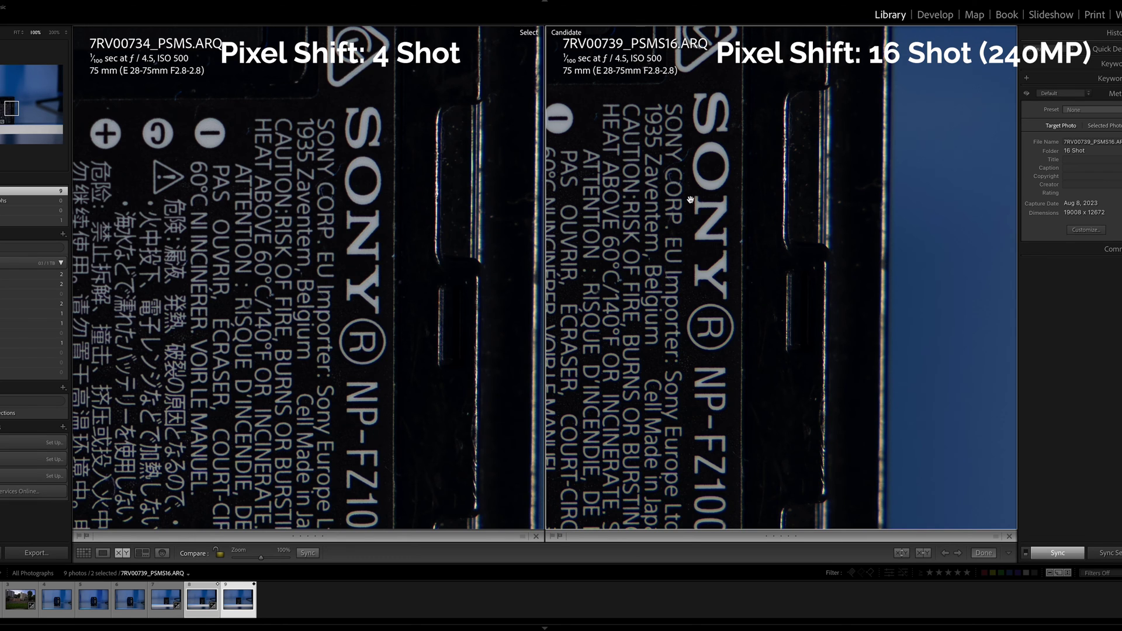
{"action": "left_click_drag", "start_coordinate": [690, 200], "coordinate": [700, 204]}
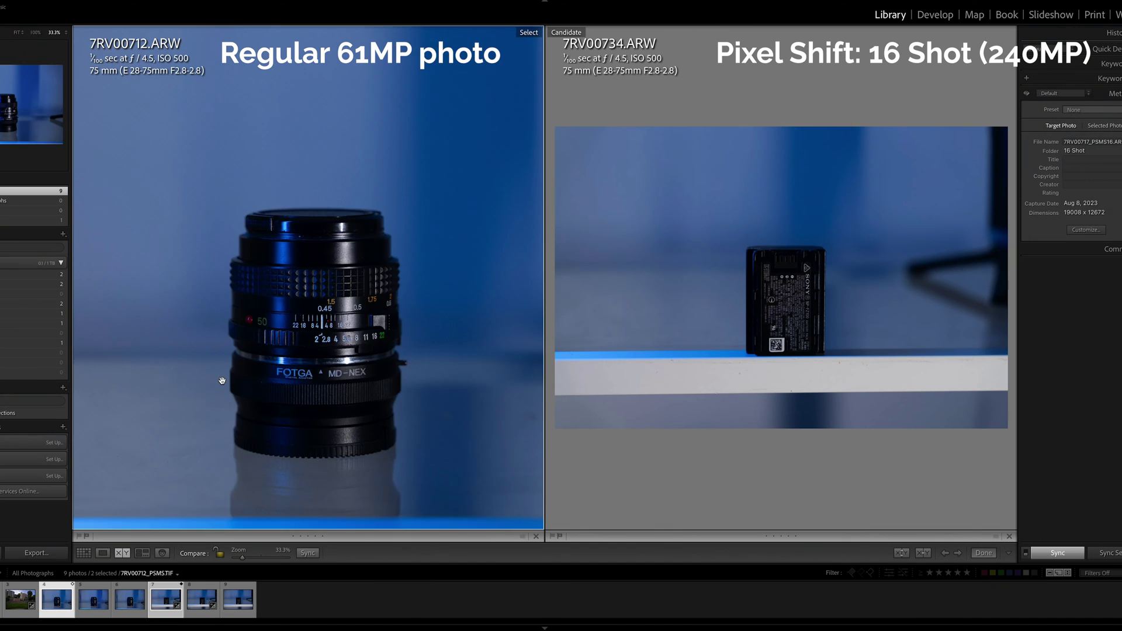
Step: Set 7RV00717_PSMS16.ARQ against the regular lens photo 7RV00712.ARW and view its aperture scale at 100% zoom
{"action": "left_click", "coordinate": [222, 380]}
{"action": "left_click", "coordinate": [241, 366]}
{"action": "left_click", "coordinate": [752, 362]}
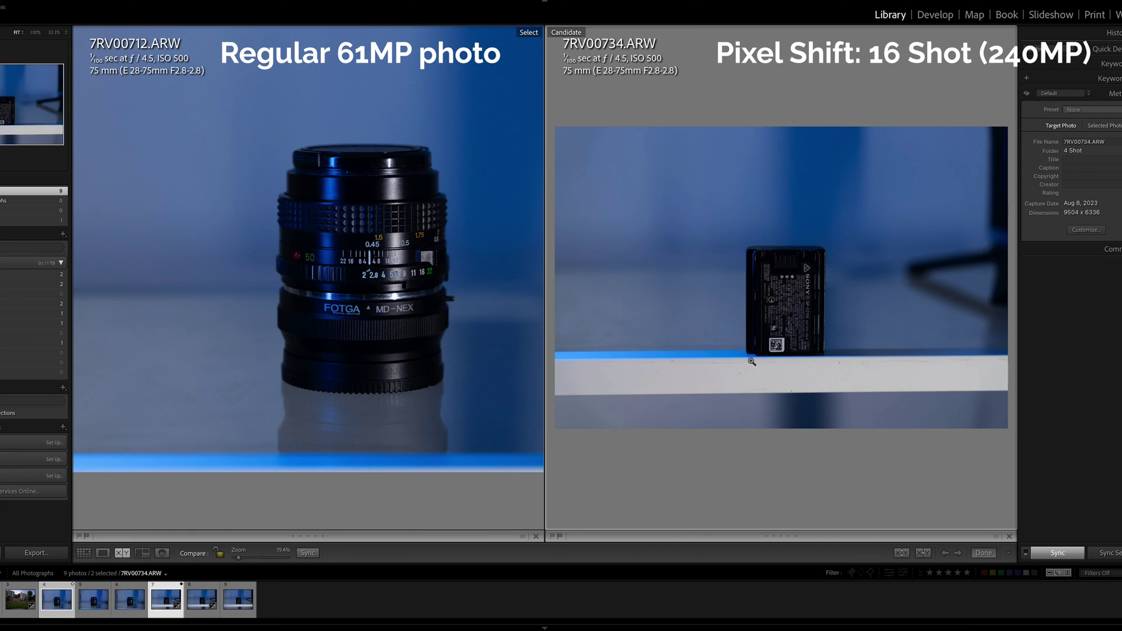
{"action": "key", "text": "Left"}
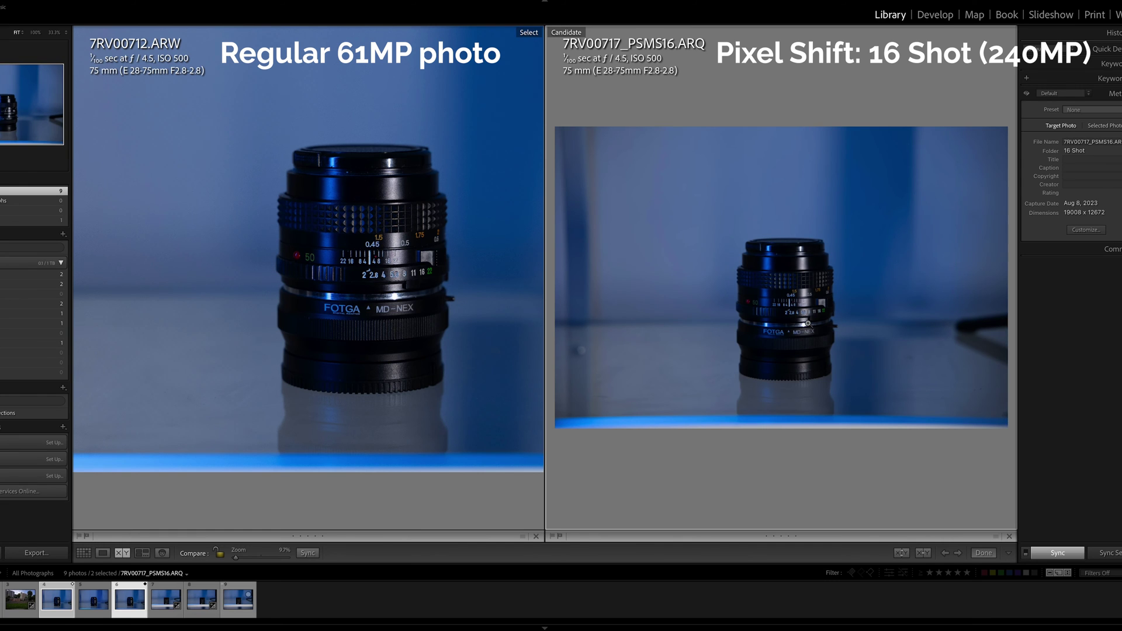
{"action": "left_click", "coordinate": [782, 281]}
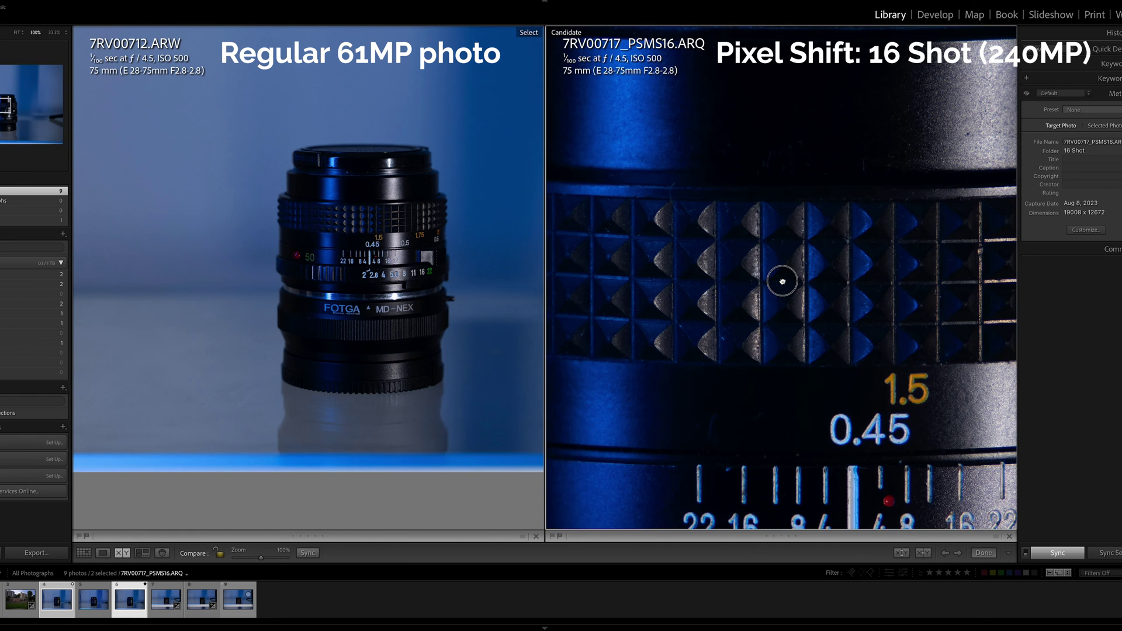
{"action": "left_click", "coordinate": [782, 282]}
{"action": "left_click_drag", "start_coordinate": [790, 362], "coordinate": [833, 236]}
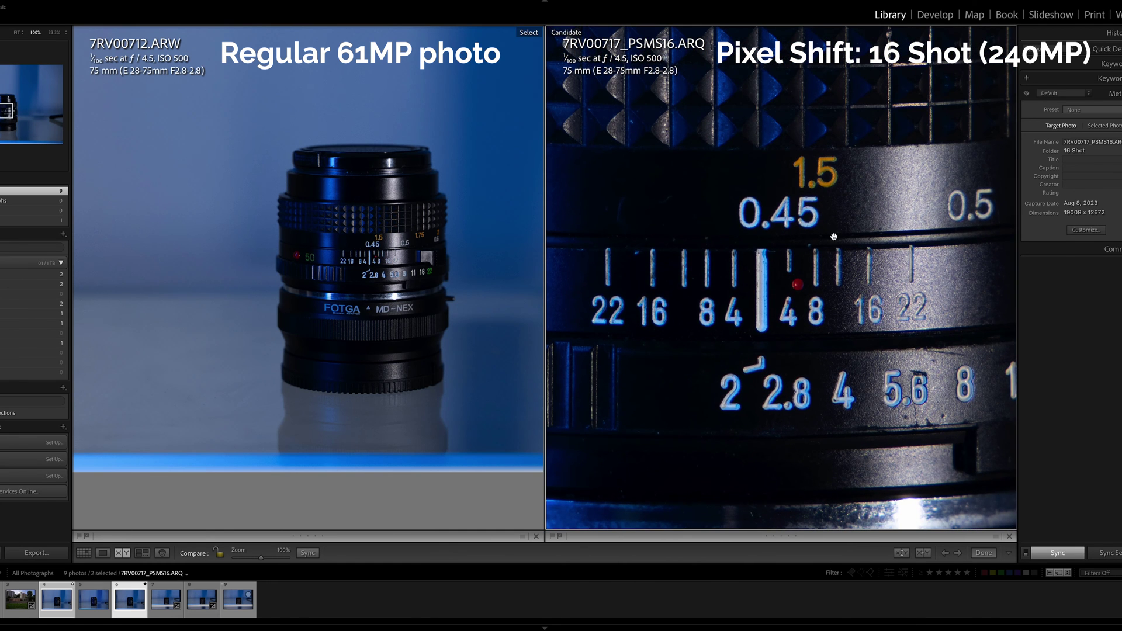
Step: Zoom the regular lens photo to 200% and align its aperture scale with the 16-shot photo to compare detail
{"action": "left_click", "coordinate": [374, 278]}
{"action": "left_click", "coordinate": [380, 268]}
{"action": "left_click", "coordinate": [300, 311]}
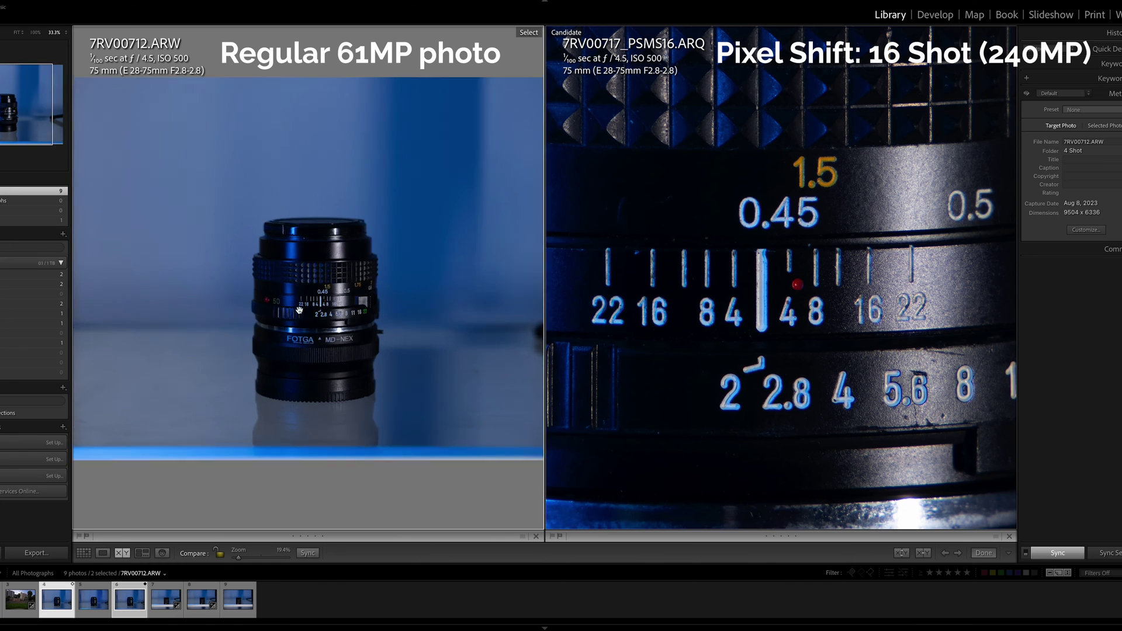
{"action": "left_click", "coordinate": [300, 311]}
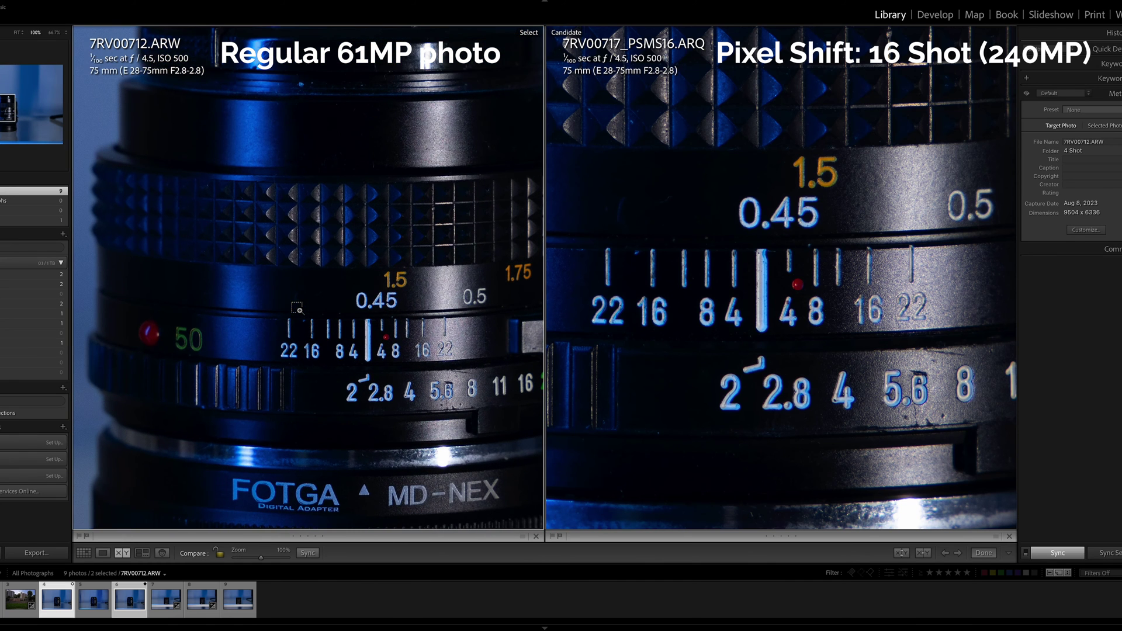
{"action": "left_click_drag", "start_coordinate": [299, 309], "coordinate": [320, 257]}
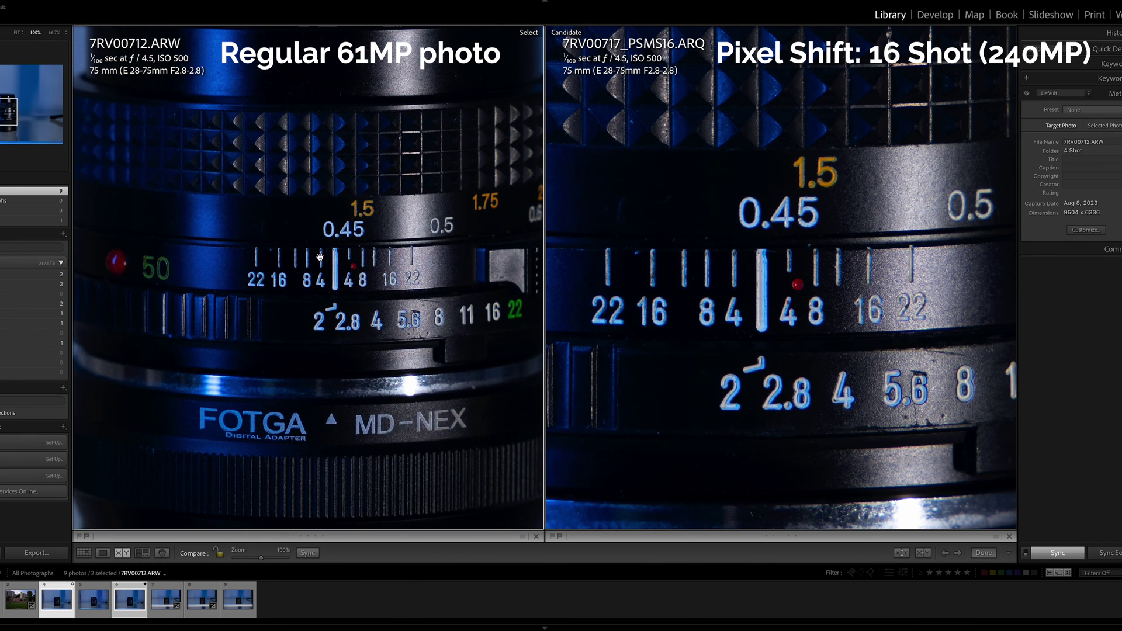
{"action": "key", "text": "ctrl+equal"}
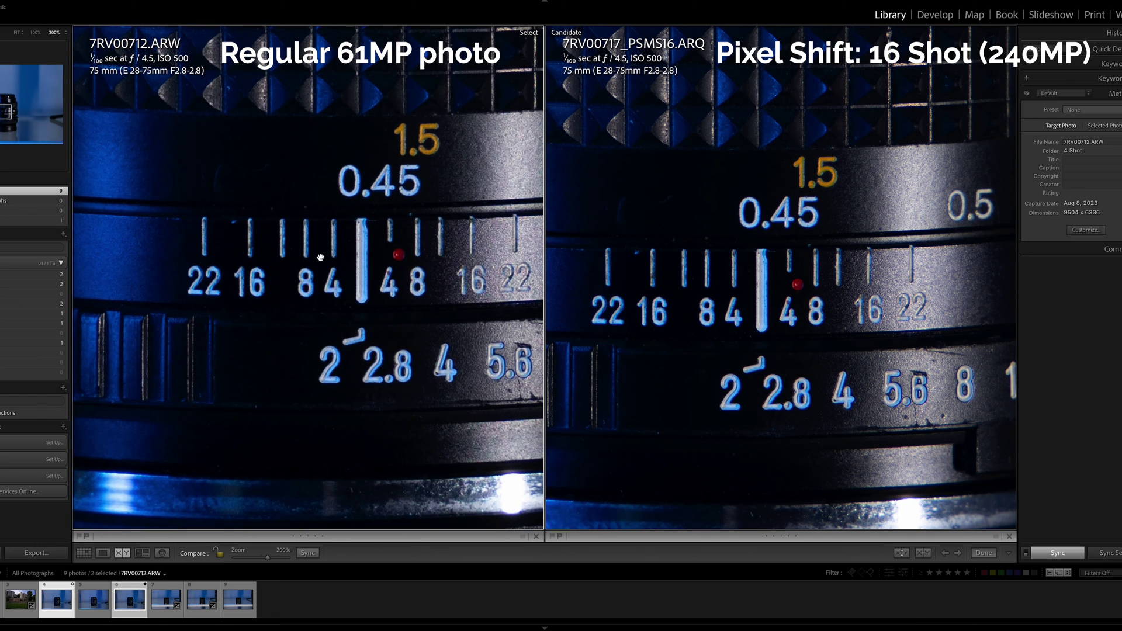
{"action": "left_click_drag", "start_coordinate": [320, 257], "coordinate": [299, 289]}
{"action": "mouse_move", "coordinate": [870, 294]}
{"action": "left_mouse_down"}
{"action": "mouse_move", "coordinate": [854, 285]}
{"action": "mouse_move", "coordinate": [864, 284]}
{"action": "left_mouse_up"}
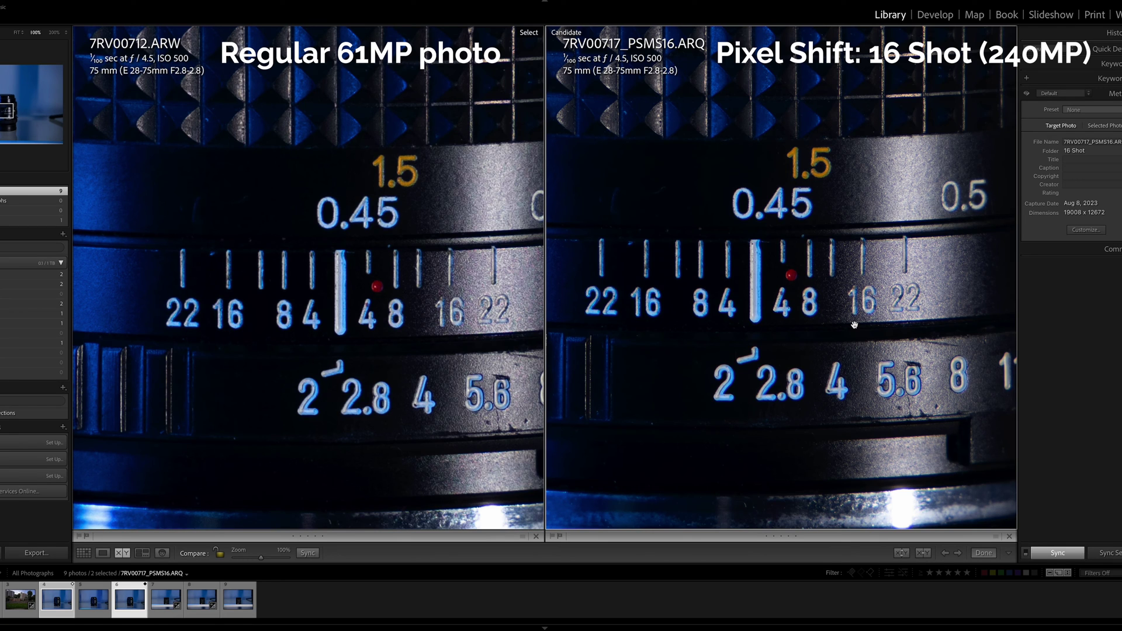
Step: Compare the textured focus ring above the 0.45 mark in the regular and 16-shot lens photos
{"action": "left_click_drag", "start_coordinate": [816, 218], "coordinate": [817, 386]}
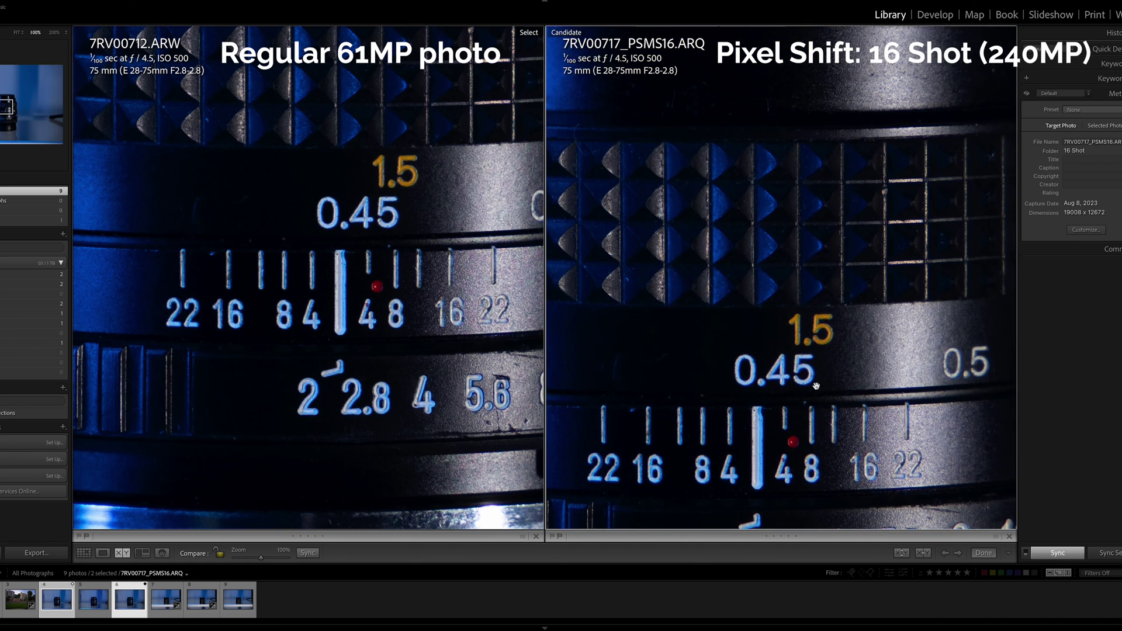
{"action": "left_click_drag", "start_coordinate": [817, 238], "coordinate": [887, 226]}
{"action": "left_click_drag", "start_coordinate": [392, 220], "coordinate": [362, 380]}
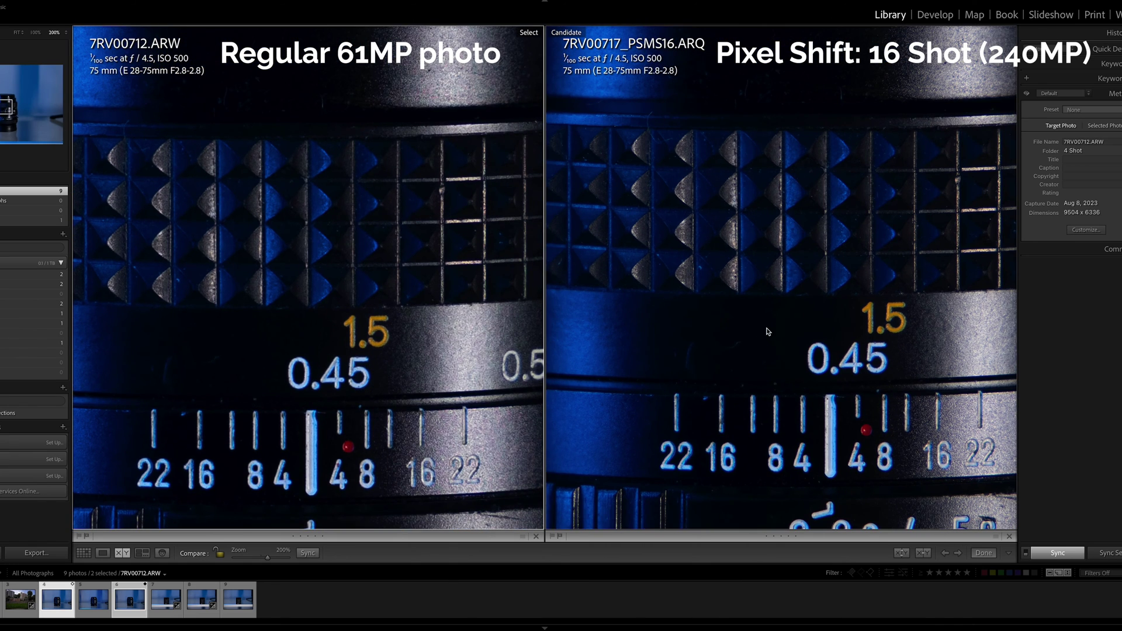
{"action": "left_click_drag", "start_coordinate": [766, 330], "coordinate": [815, 338]}
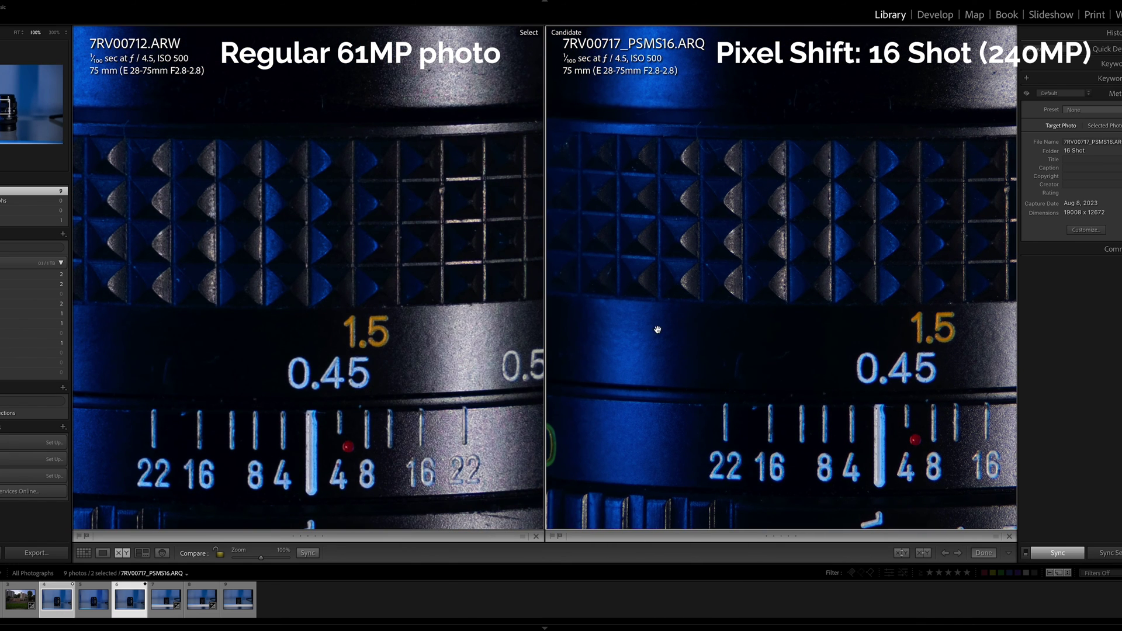
Step: Realign the distance and aperture numbers around the 0.45 mark in both lens photos for a closer comparison
{"action": "left_click_drag", "start_coordinate": [767, 367], "coordinate": [742, 325]}
{"action": "left_click_drag", "start_coordinate": [870, 376], "coordinate": [780, 319]}
{"action": "left_click_drag", "start_coordinate": [311, 361], "coordinate": [320, 283]}
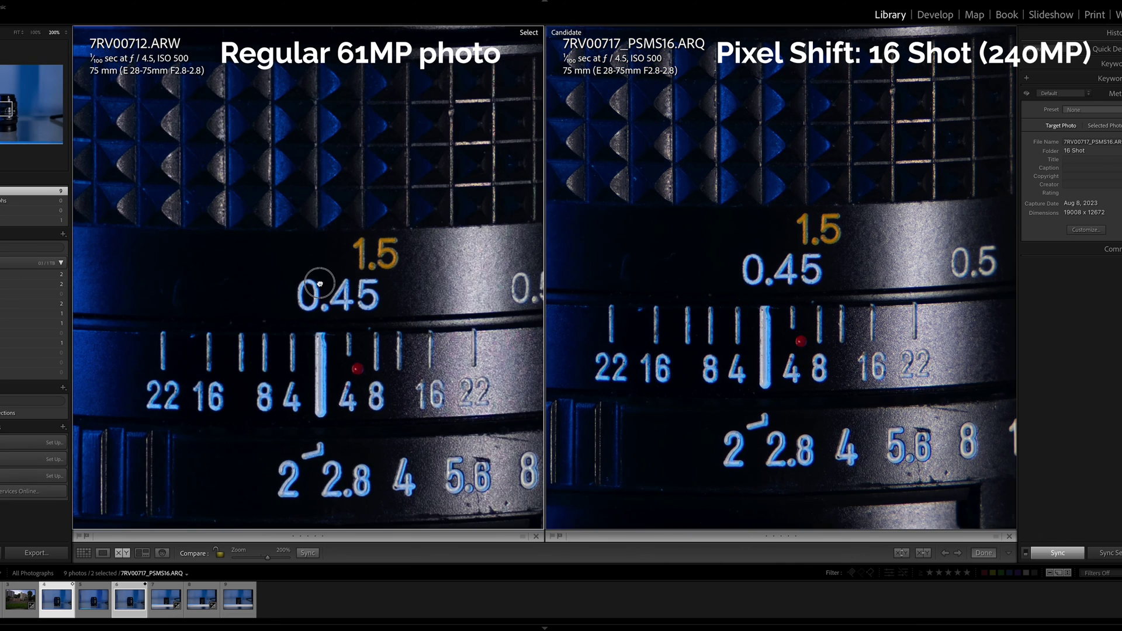
{"action": "left_click_drag", "start_coordinate": [787, 365], "coordinate": [794, 378]}
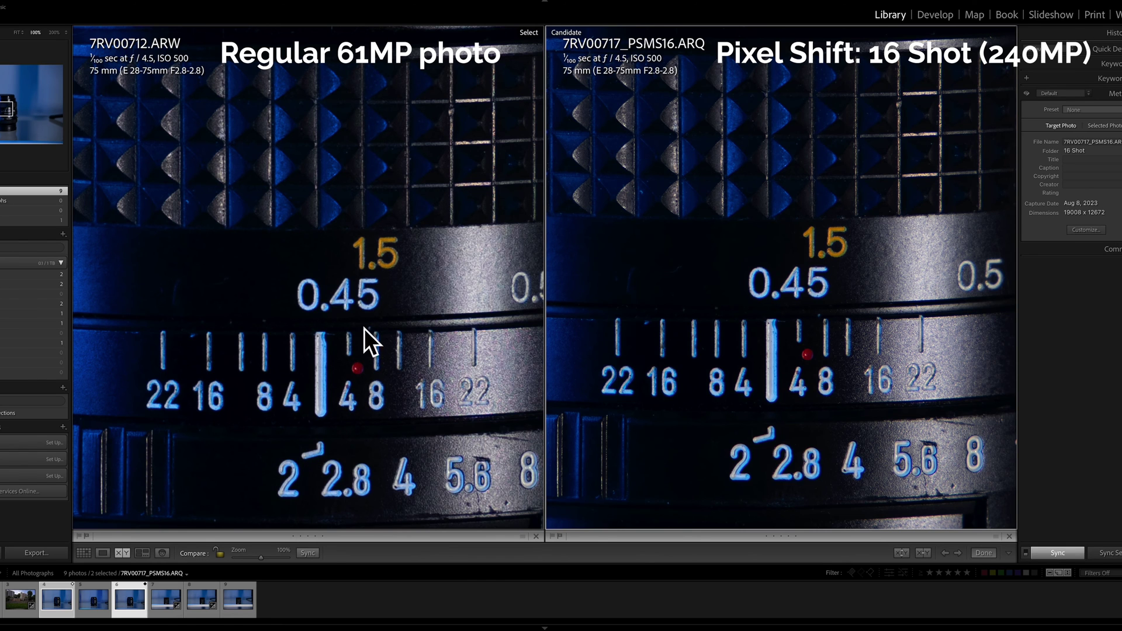
{"action": "left_click_drag", "start_coordinate": [789, 269], "coordinate": [790, 278]}
Step: Bring the full focus ring grip into view in both lens photos and examine the detail of its raised pattern
{"action": "left_click_drag", "start_coordinate": [769, 133], "coordinate": [789, 259]}
{"action": "left_click_drag", "start_coordinate": [342, 201], "coordinate": [344, 317]}
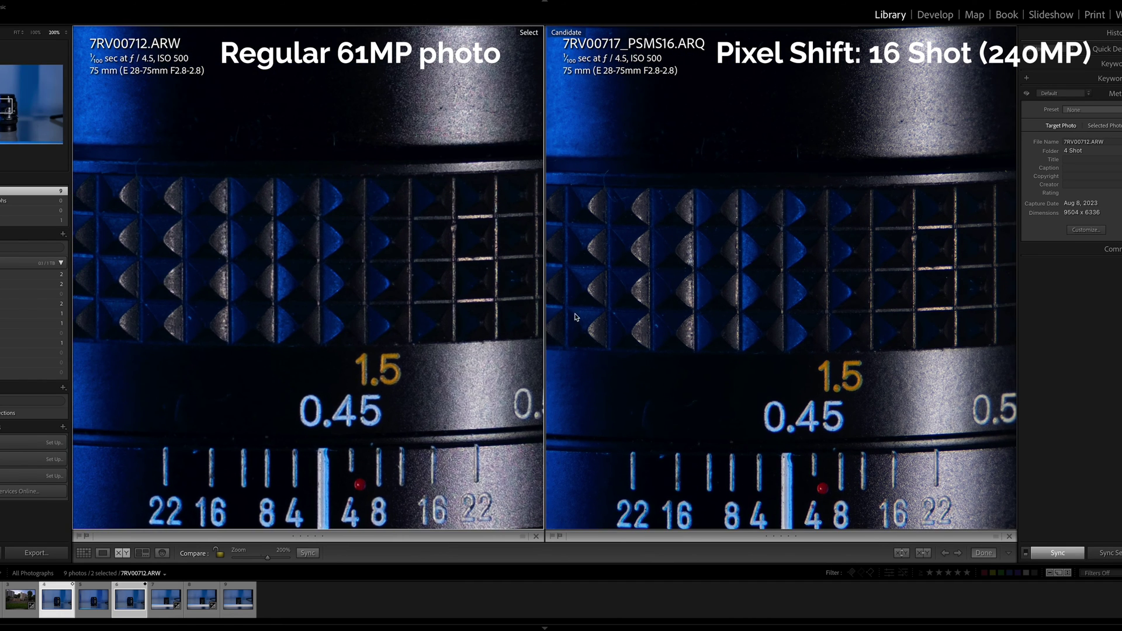
{"action": "left_click_drag", "start_coordinate": [759, 310], "coordinate": [804, 308]}
{"action": "left_click", "coordinate": [804, 308]}
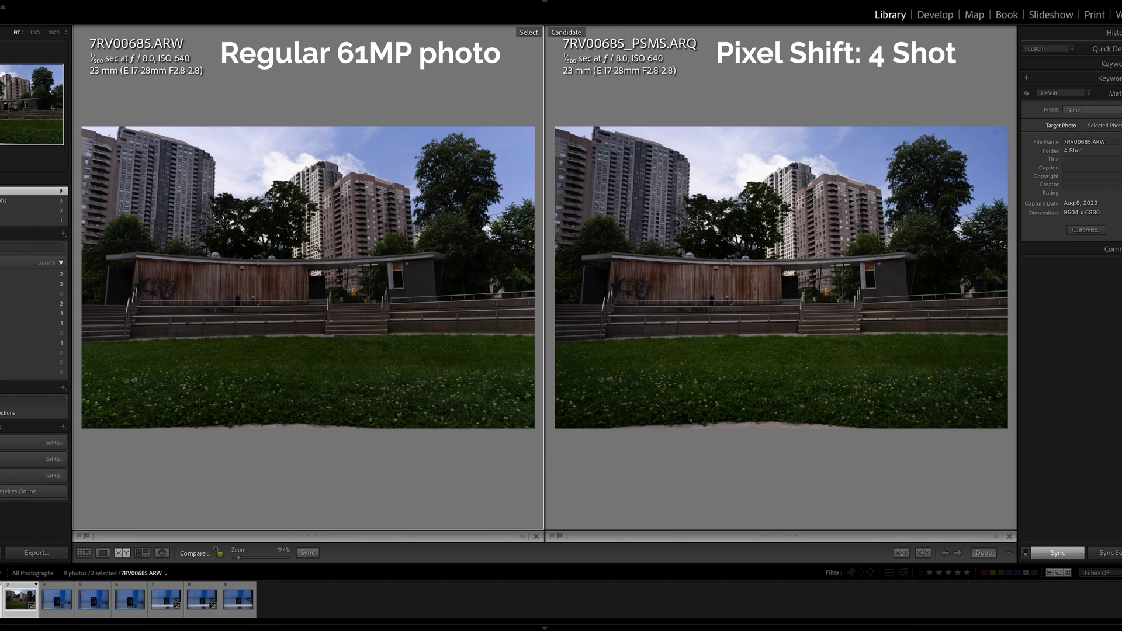
{"action": "left_click", "coordinate": [338, 245]}
{"action": "left_click_drag", "start_coordinate": [338, 246], "coordinate": [361, 163]}
{"action": "left_click_drag", "start_coordinate": [317, 311], "coordinate": [339, 253]}
{"action": "left_click_drag", "start_coordinate": [220, 215], "coordinate": [247, 264]}
{"action": "left_click", "coordinate": [362, 245]}
Step: Inspect the grey end of the pavilion and the trees behind it in 7RV00685_PSMS.ARQ at 100%, and return to the full view
{"action": "left_click", "coordinate": [760, 222]}
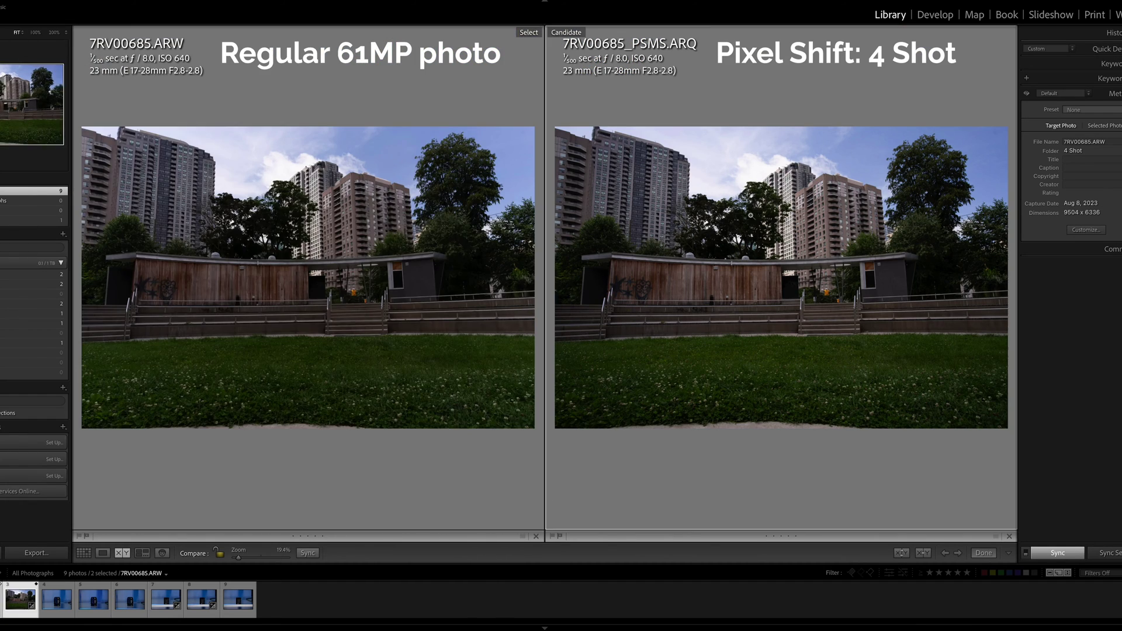
{"action": "left_click", "coordinate": [785, 215]}
{"action": "left_click_drag", "start_coordinate": [842, 216], "coordinate": [616, 175]}
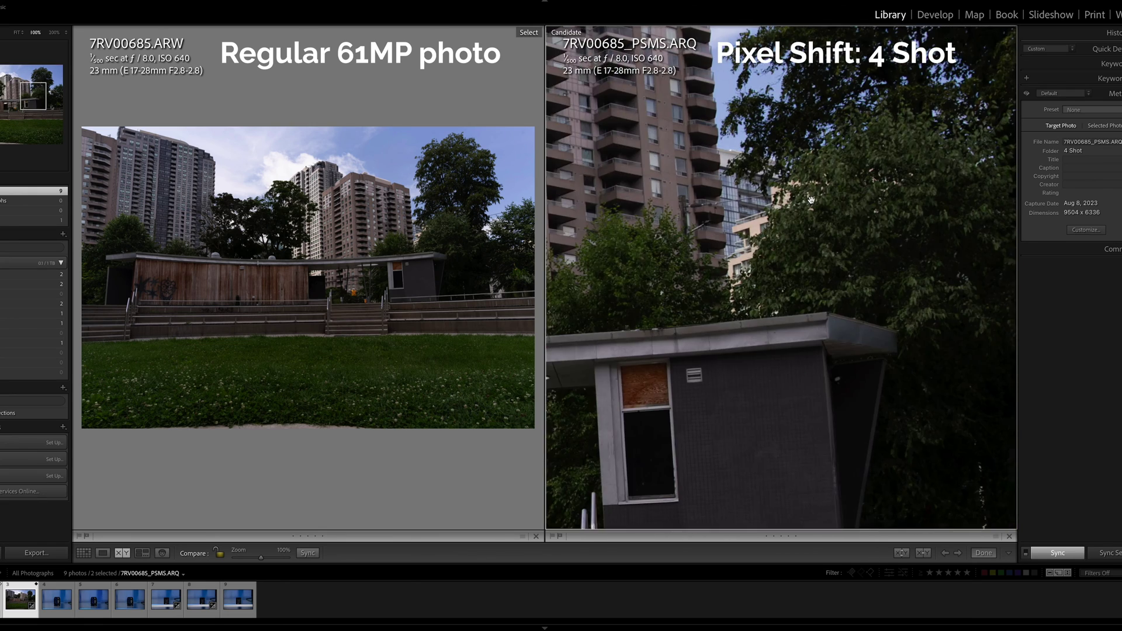
{"action": "left_click_drag", "start_coordinate": [811, 199], "coordinate": [673, 286]}
{"action": "left_click", "coordinate": [795, 205]}
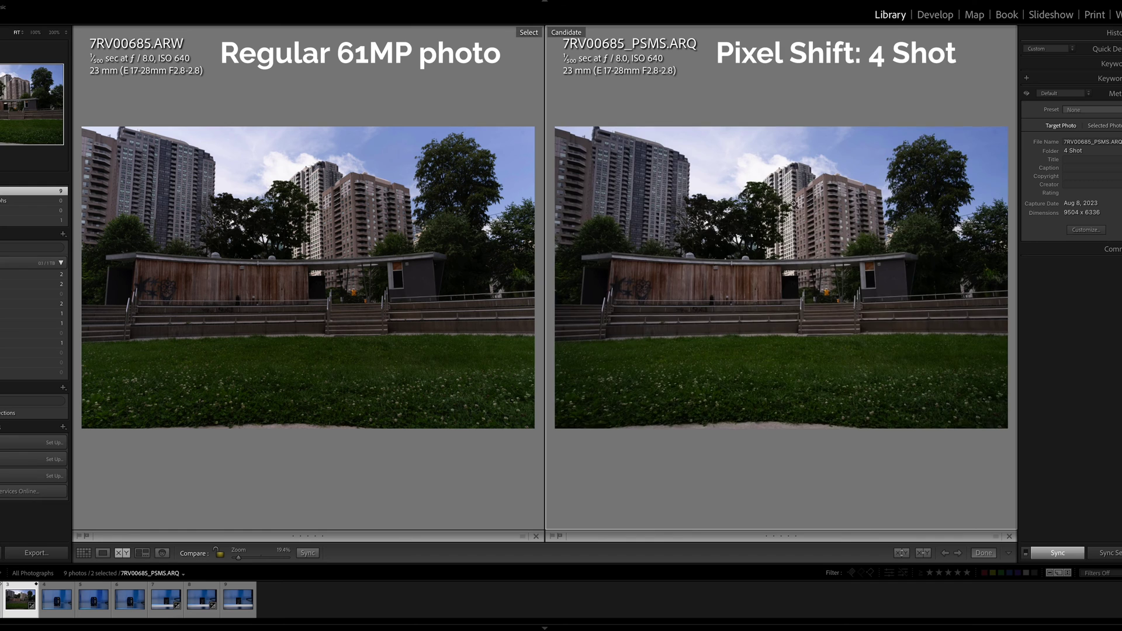
Step: Zoom the 4-shot park photo to 100% and examine the dark tree and the brown apartment tower
{"action": "left_click", "coordinate": [795, 205]}
{"action": "left_click_drag", "start_coordinate": [646, 218], "coordinate": [726, 221]}
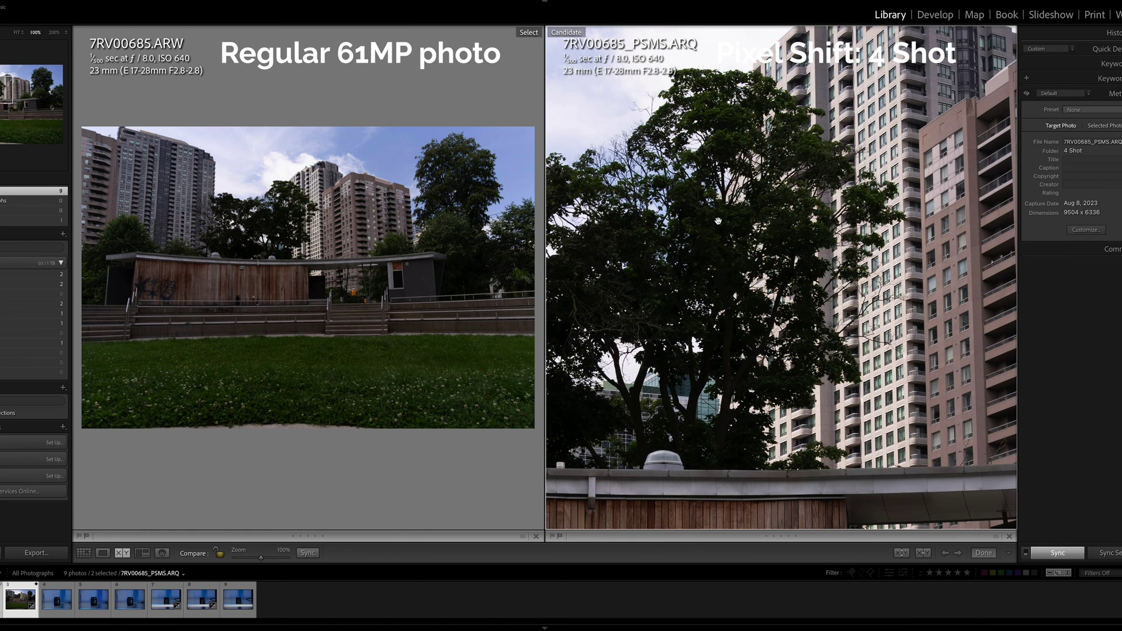
{"action": "left_click_drag", "start_coordinate": [871, 230], "coordinate": [667, 137]}
{"action": "left_click_drag", "start_coordinate": [921, 194], "coordinate": [763, 216]}
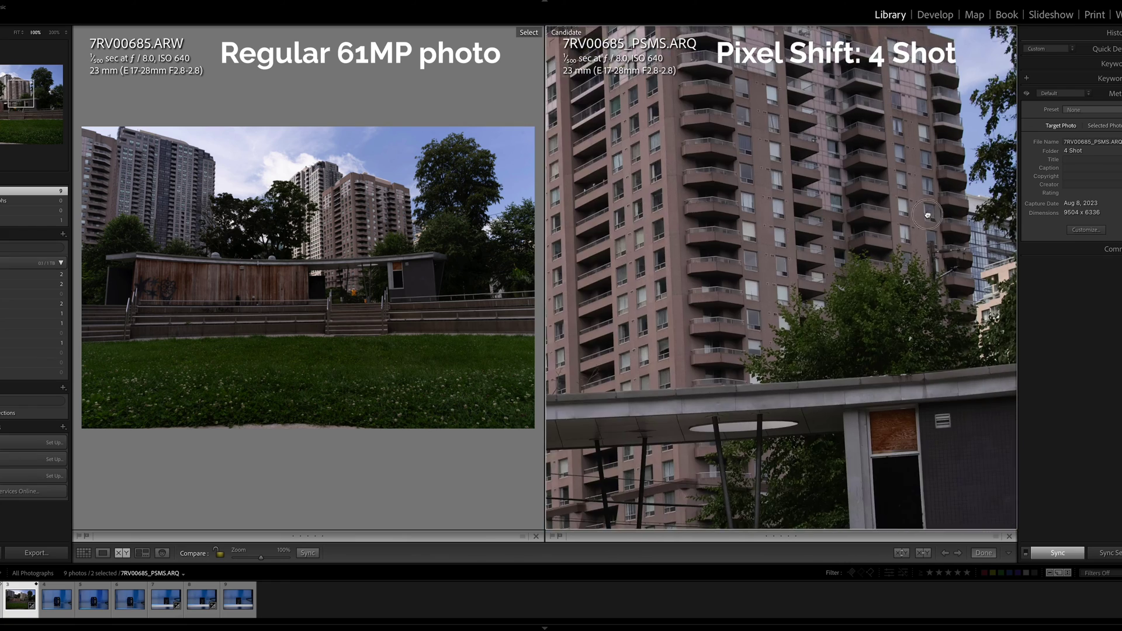
{"action": "left_click_drag", "start_coordinate": [932, 214], "coordinate": [648, 180]}
Step: Examine the foliage of the tall tree and the smaller trees beside it in the 4-shot park photo
{"action": "left_click_drag", "start_coordinate": [812, 188], "coordinate": [643, 307]}
{"action": "left_click_drag", "start_coordinate": [741, 177], "coordinate": [756, 263]}
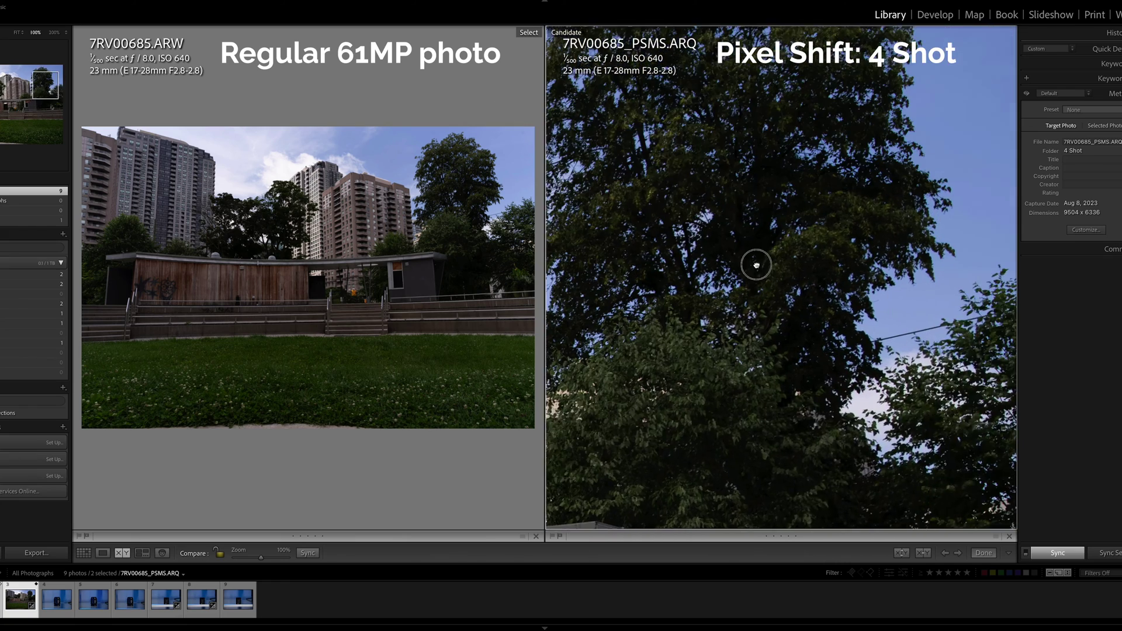
{"action": "left_click_drag", "start_coordinate": [753, 212], "coordinate": [724, 223]}
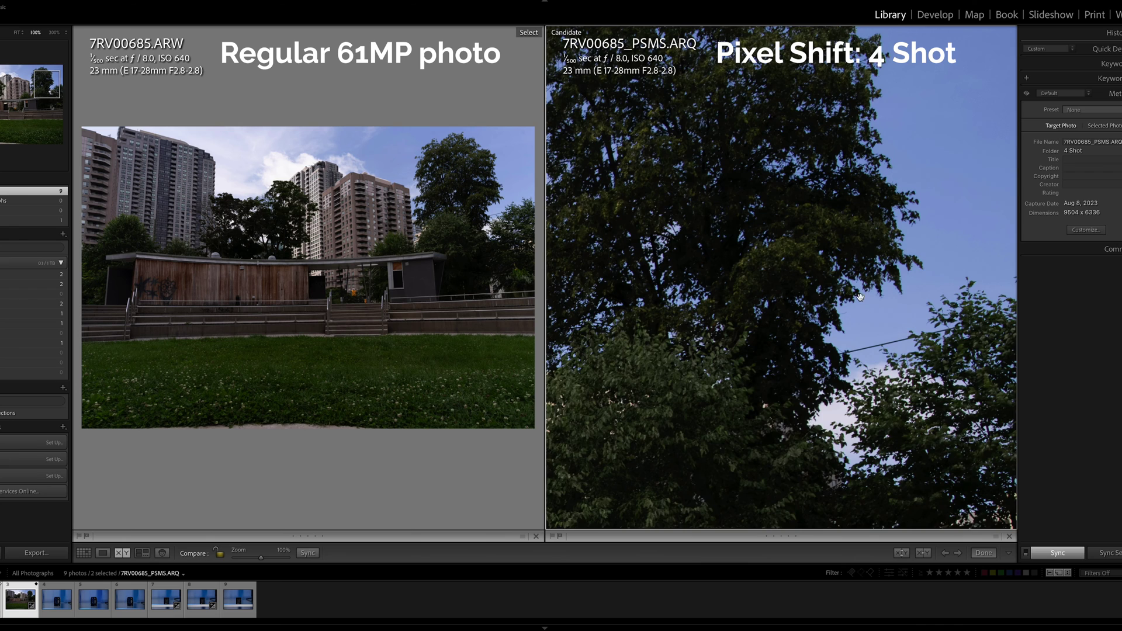
{"action": "left_click_drag", "start_coordinate": [862, 297], "coordinate": [724, 233]}
{"action": "left_click_drag", "start_coordinate": [897, 295], "coordinate": [842, 277]}
{"action": "left_click_drag", "start_coordinate": [748, 324], "coordinate": [842, 282]}
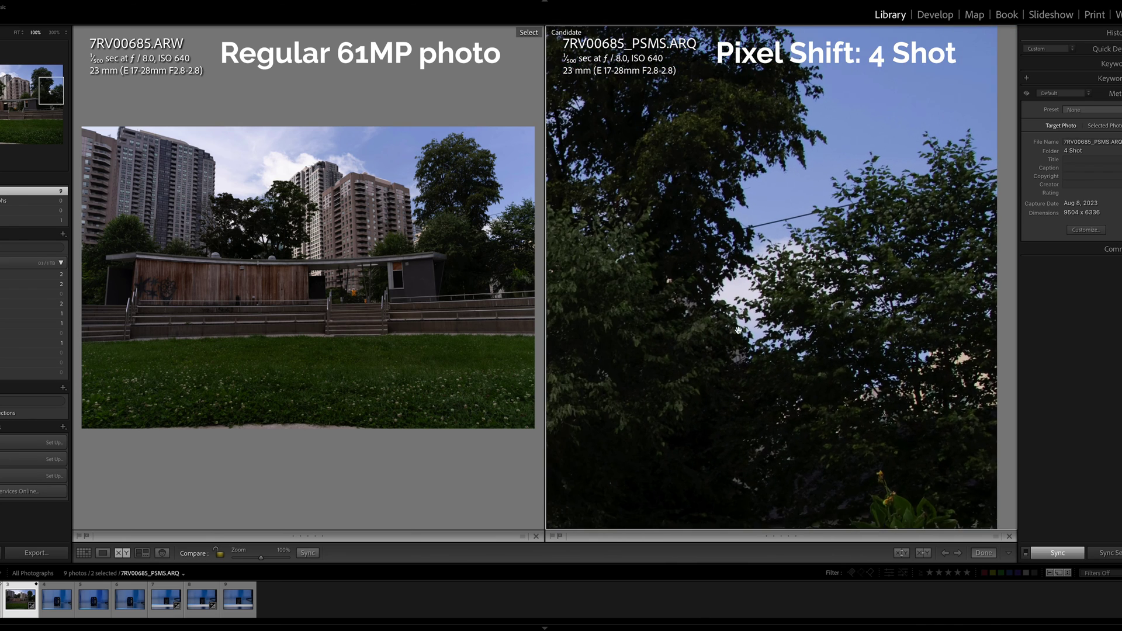
Step: Check the 4-shot park photo's outer foliage, and move back across the tall tree towards the apartment towers
{"action": "left_click_drag", "start_coordinate": [617, 377], "coordinate": [799, 187]}
{"action": "left_click_drag", "start_coordinate": [846, 341], "coordinate": [659, 151]}
{"action": "left_click_drag", "start_coordinate": [859, 205], "coordinate": [832, 349]}
{"action": "left_click_drag", "start_coordinate": [714, 219], "coordinate": [665, 295]}
{"action": "left_click_drag", "start_coordinate": [742, 295], "coordinate": [906, 391]}
{"action": "left_click_drag", "start_coordinate": [747, 192], "coordinate": [867, 367]}
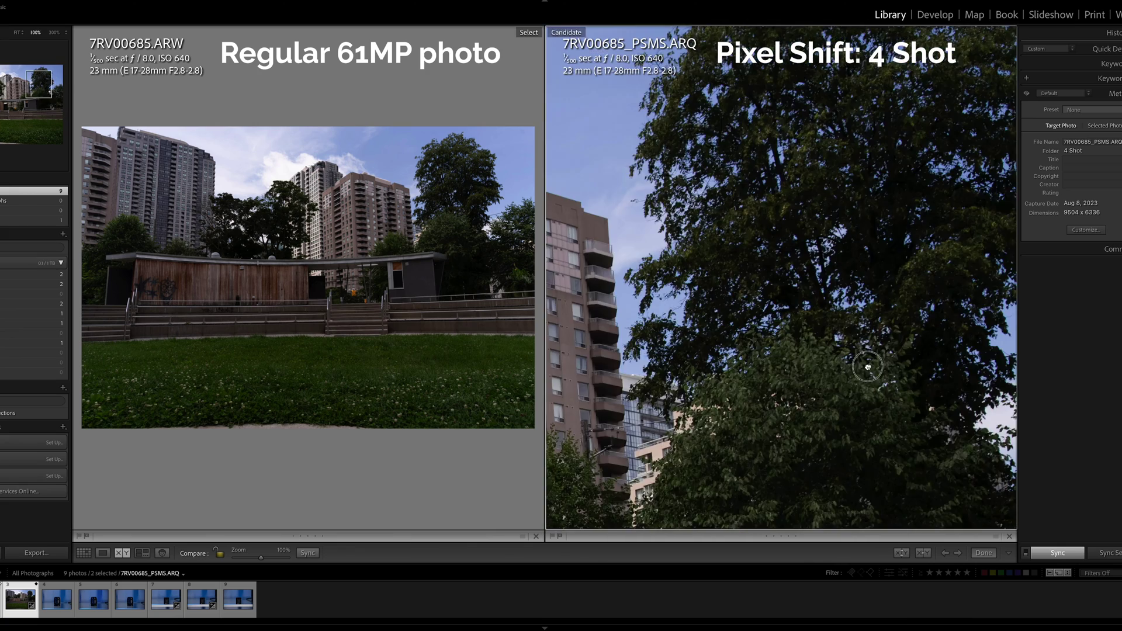
{"action": "left_click_drag", "start_coordinate": [766, 166], "coordinate": [802, 345]}
{"action": "left_click_drag", "start_coordinate": [772, 187], "coordinate": [970, 84]}
{"action": "left_click_drag", "start_coordinate": [734, 226], "coordinate": [935, 205]}
{"action": "left_click_drag", "start_coordinate": [806, 201], "coordinate": [992, 187]}
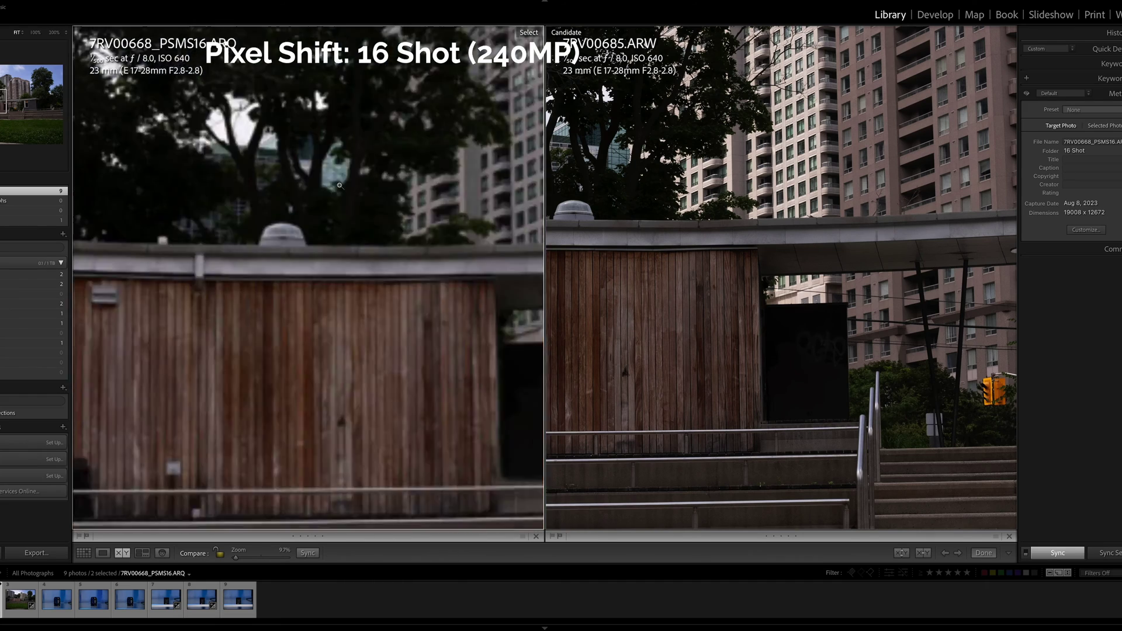
Step: Zoom the 16-shot park photo 7RV00668_PSMS16.ARQ to 33.3% on the tall tree
{"action": "left_click", "coordinate": [356, 180]}
{"action": "left_click", "coordinate": [380, 203]}
{"action": "left_click", "coordinate": [432, 201]}
{"action": "left_click_drag", "start_coordinate": [432, 200], "coordinate": [360, 185]}
{"action": "left_click", "coordinate": [360, 184]}
{"action": "key", "text": "super+equal"}
{"action": "key", "text": "super+equal"}
{"action": "key", "text": "super+equal"}
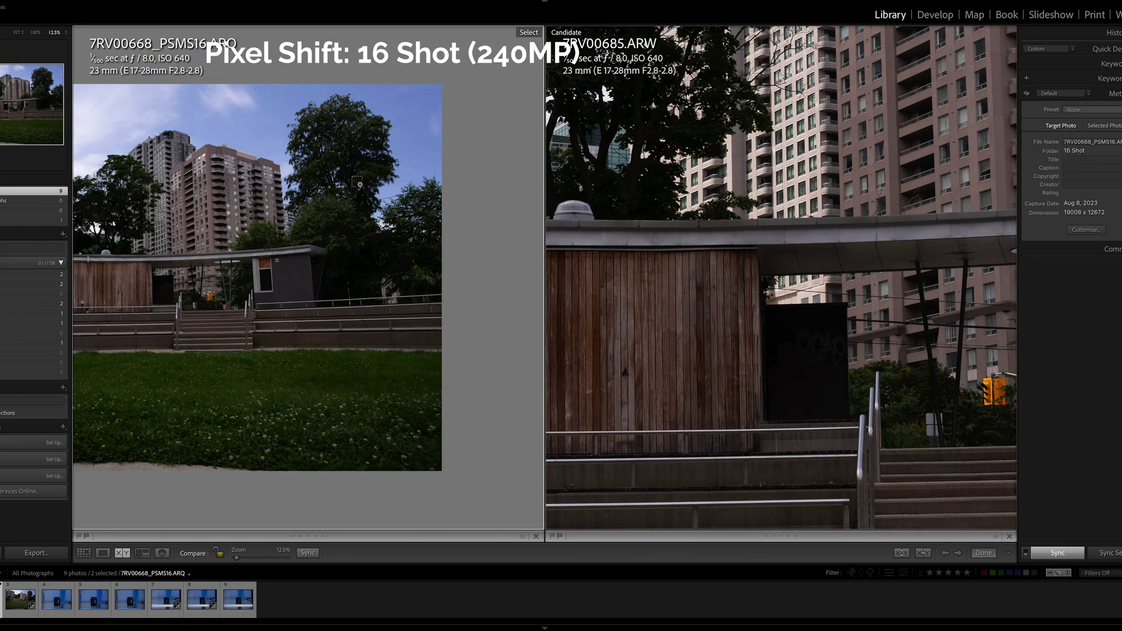
Step: Inspect the foliage of the tall tree and its neighbouring trees in the 16-shot park photo for motion artifacts
{"action": "left_click_drag", "start_coordinate": [367, 168], "coordinate": [271, 113]}
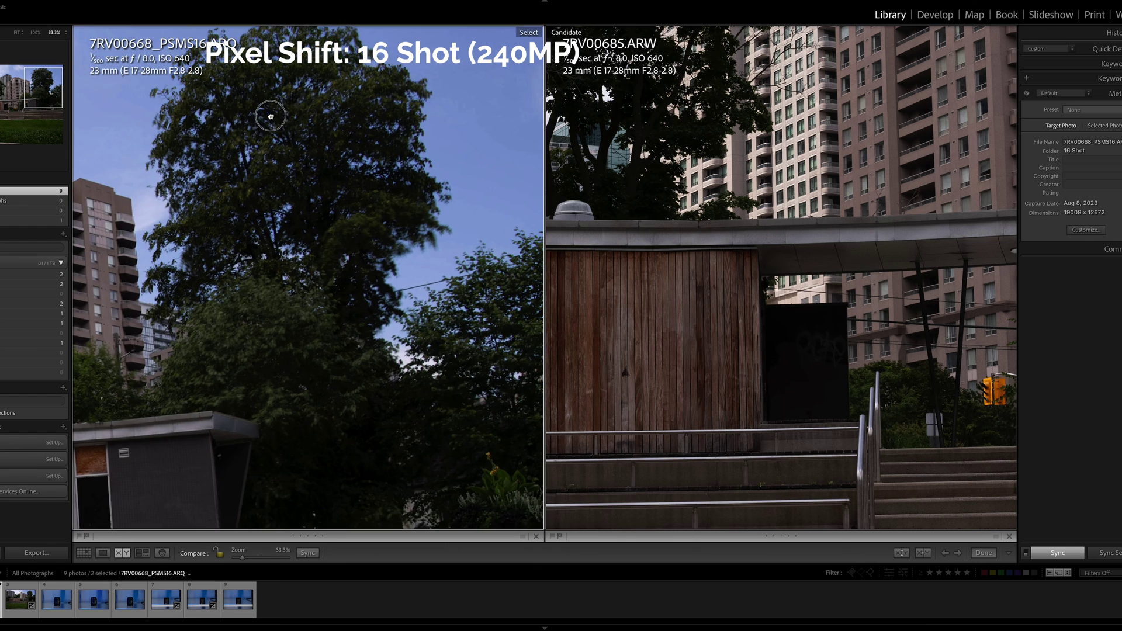
{"action": "left_click_drag", "start_coordinate": [335, 239], "coordinate": [332, 174]}
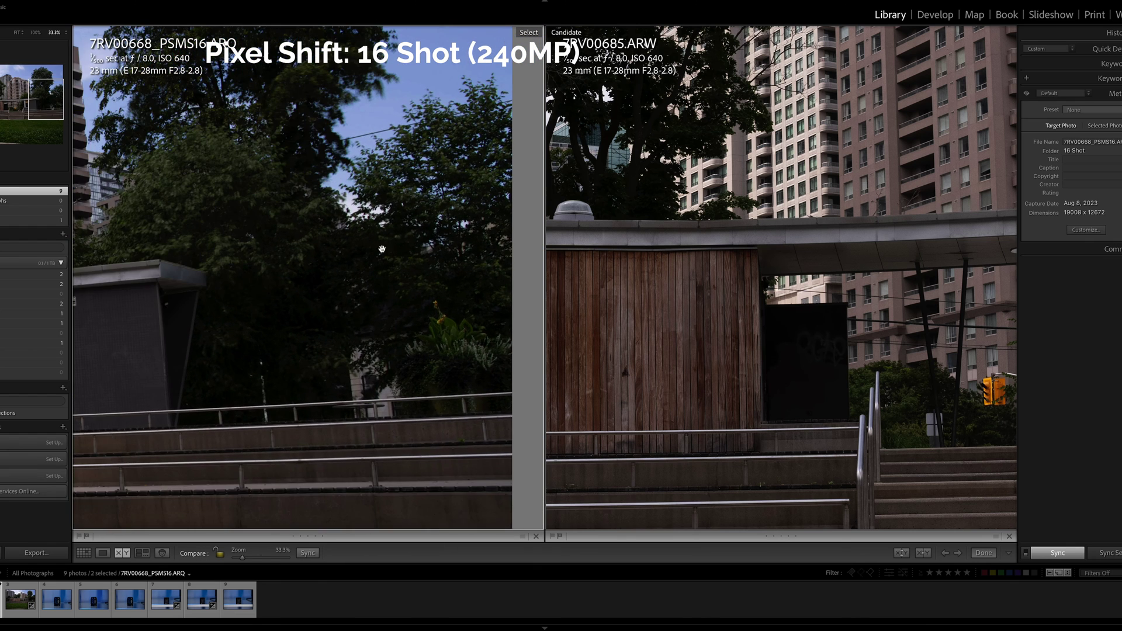
{"action": "left_click_drag", "start_coordinate": [382, 249], "coordinate": [293, 233]}
{"action": "left_click_drag", "start_coordinate": [183, 188], "coordinate": [258, 267]}
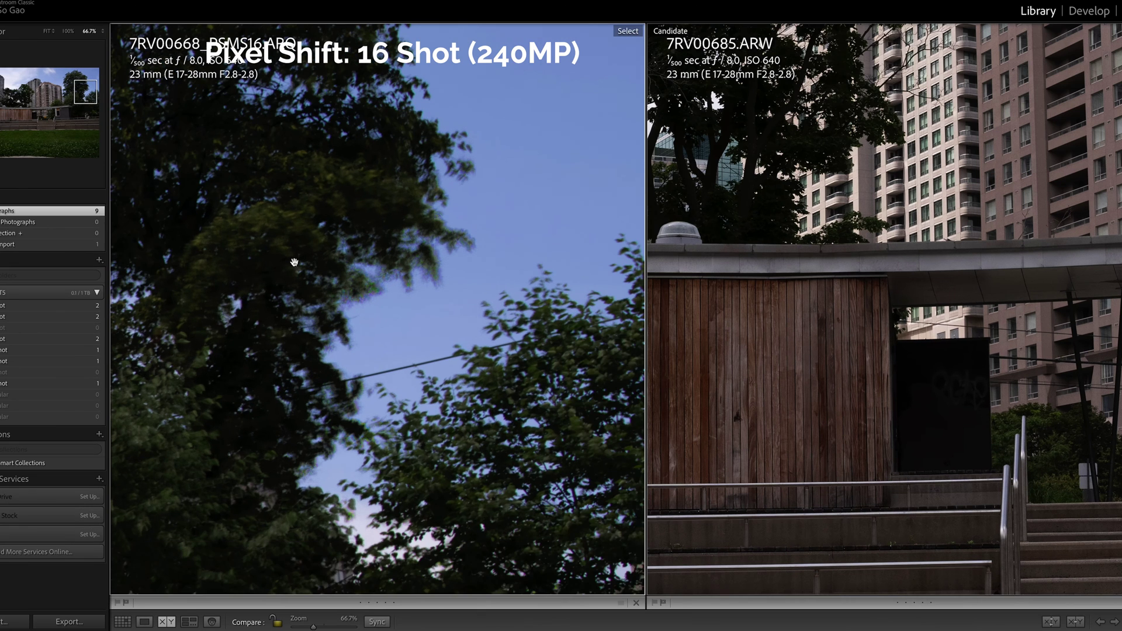
Step: Examine the tall tree's branches and the bush beneath it, down to the grey pavilion roof, in the 16-shot park photo
{"action": "left_click_drag", "start_coordinate": [352, 320], "coordinate": [429, 371]}
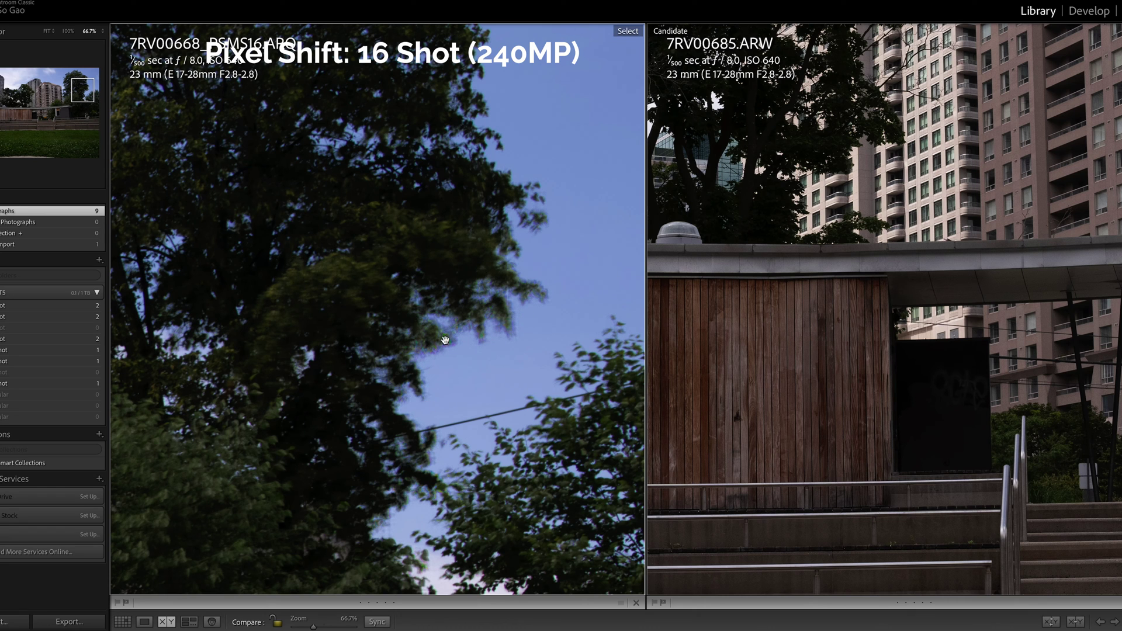
{"action": "left_click_drag", "start_coordinate": [445, 340], "coordinate": [476, 385]}
{"action": "left_click_drag", "start_coordinate": [349, 315], "coordinate": [495, 293]}
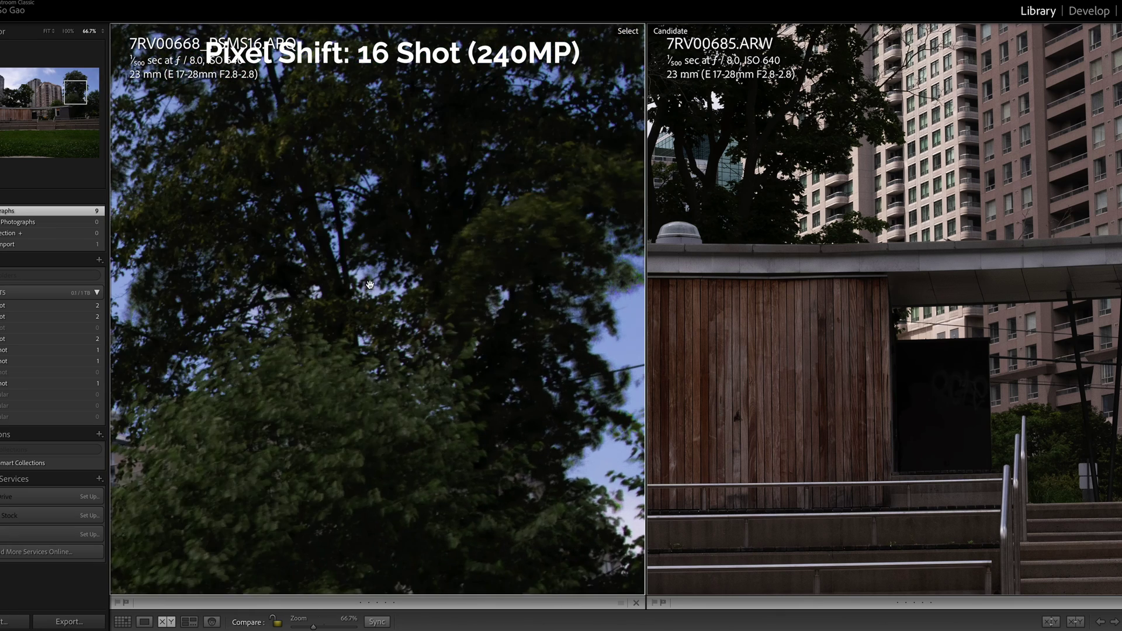
{"action": "left_click_drag", "start_coordinate": [369, 284], "coordinate": [373, 340]}
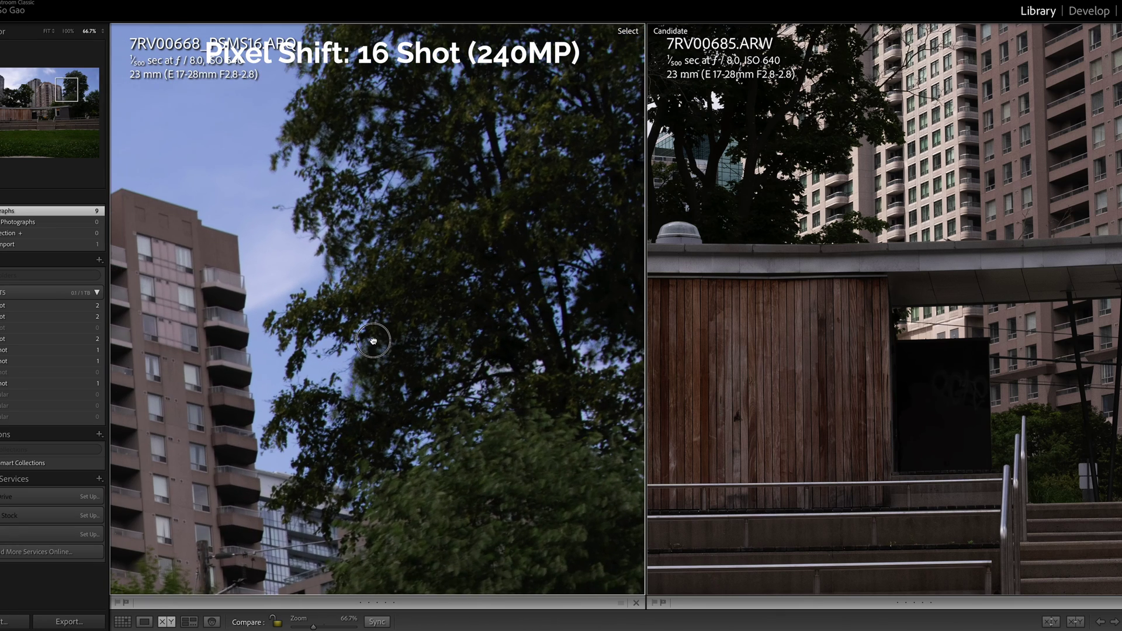
{"action": "left_click_drag", "start_coordinate": [312, 420], "coordinate": [432, 298]}
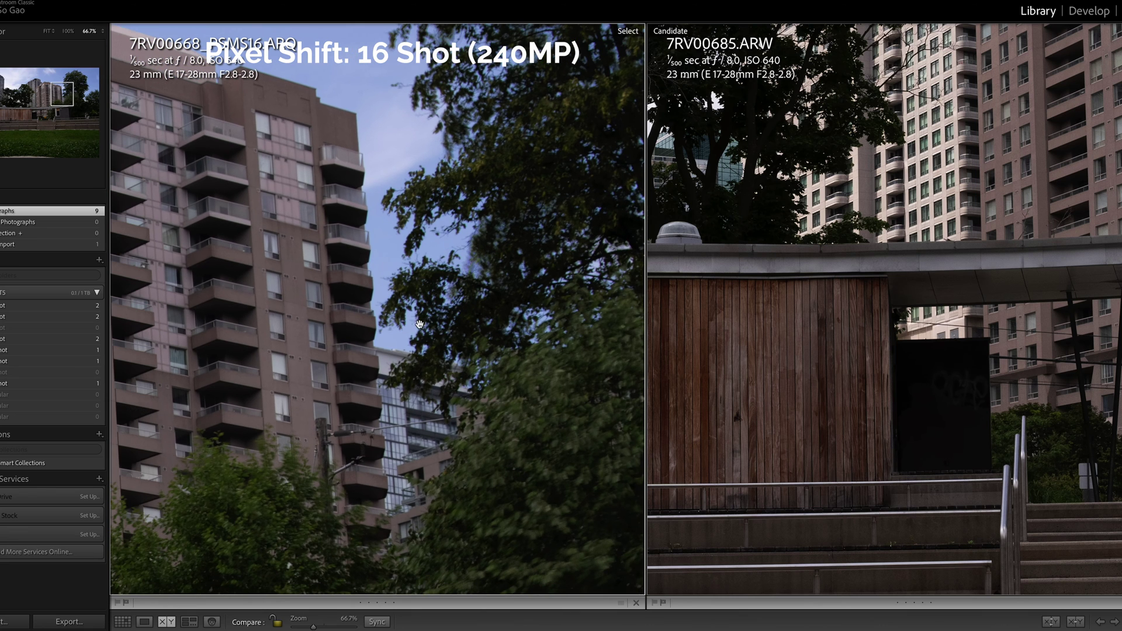
{"action": "left_click_drag", "start_coordinate": [462, 335], "coordinate": [394, 245]}
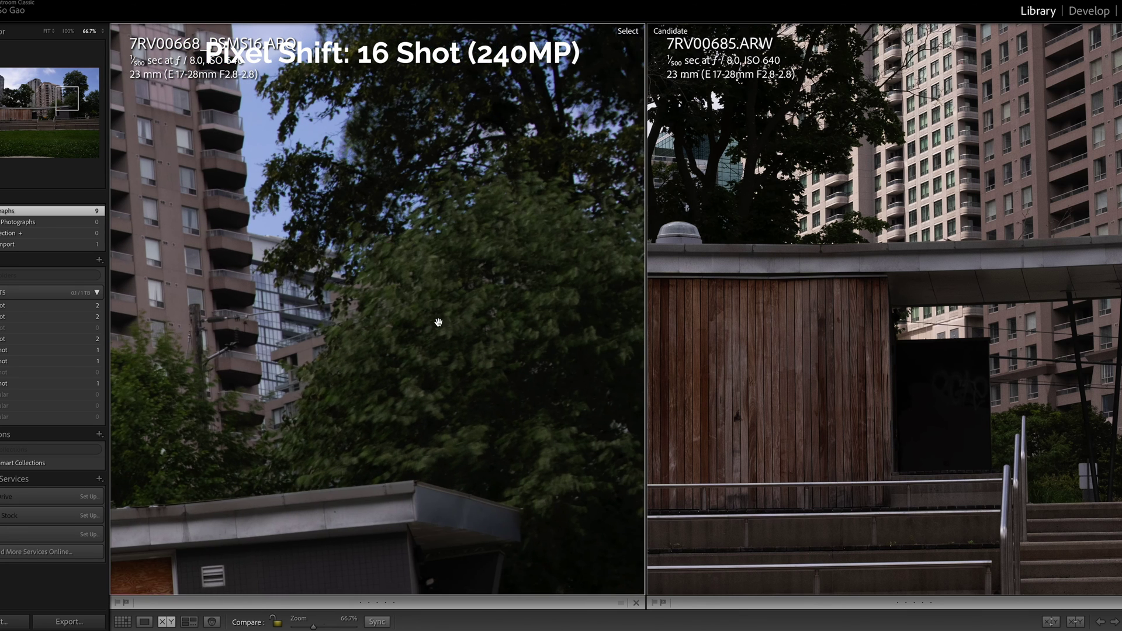
Step: Inspect the apartment towers and the dark trees in the middle of the 16-shot park photo
{"action": "left_click_drag", "start_coordinate": [384, 285], "coordinate": [517, 429]}
{"action": "left_click_drag", "start_coordinate": [381, 310], "coordinate": [480, 298]}
{"action": "left_click_drag", "start_coordinate": [388, 410], "coordinate": [467, 241]}
{"action": "left_click_drag", "start_coordinate": [384, 378], "coordinate": [526, 381]}
{"action": "left_click_drag", "start_coordinate": [374, 341], "coordinate": [574, 308]}
{"action": "left_click_drag", "start_coordinate": [435, 257], "coordinate": [578, 363]}
{"action": "left_click_drag", "start_coordinate": [363, 276], "coordinate": [513, 330]}
{"action": "left_click_drag", "start_coordinate": [595, 239], "coordinate": [486, 216]}
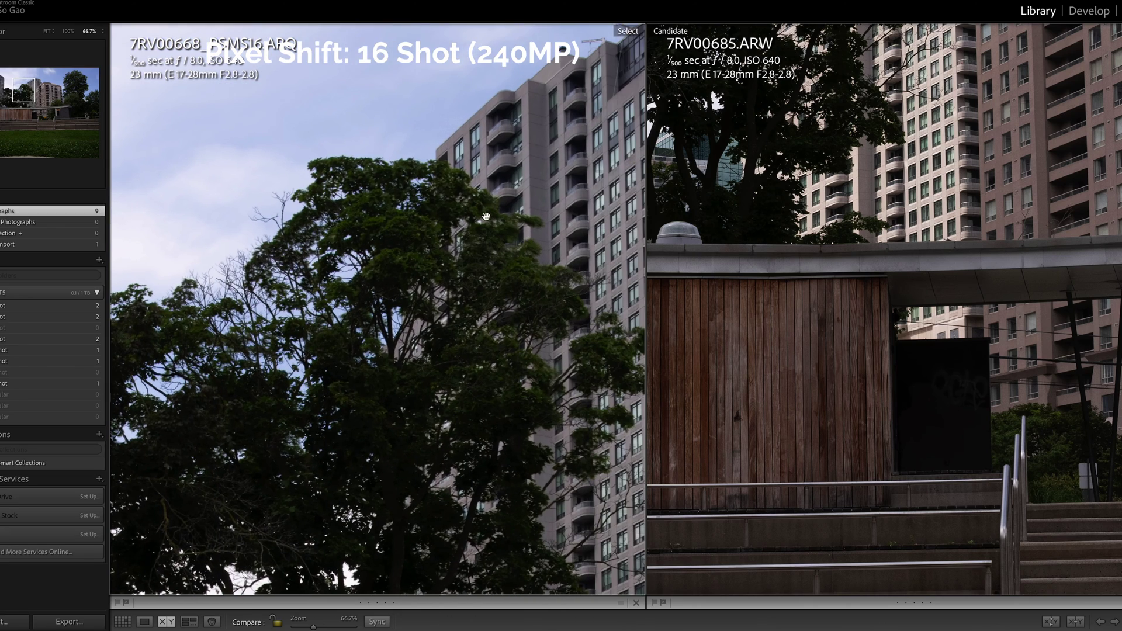
Step: Check the far-side towers, their trees and the wooden graffiti wall in the 16-shot park photo, and view the whole image
{"action": "left_click_drag", "start_coordinate": [287, 300], "coordinate": [508, 314]}
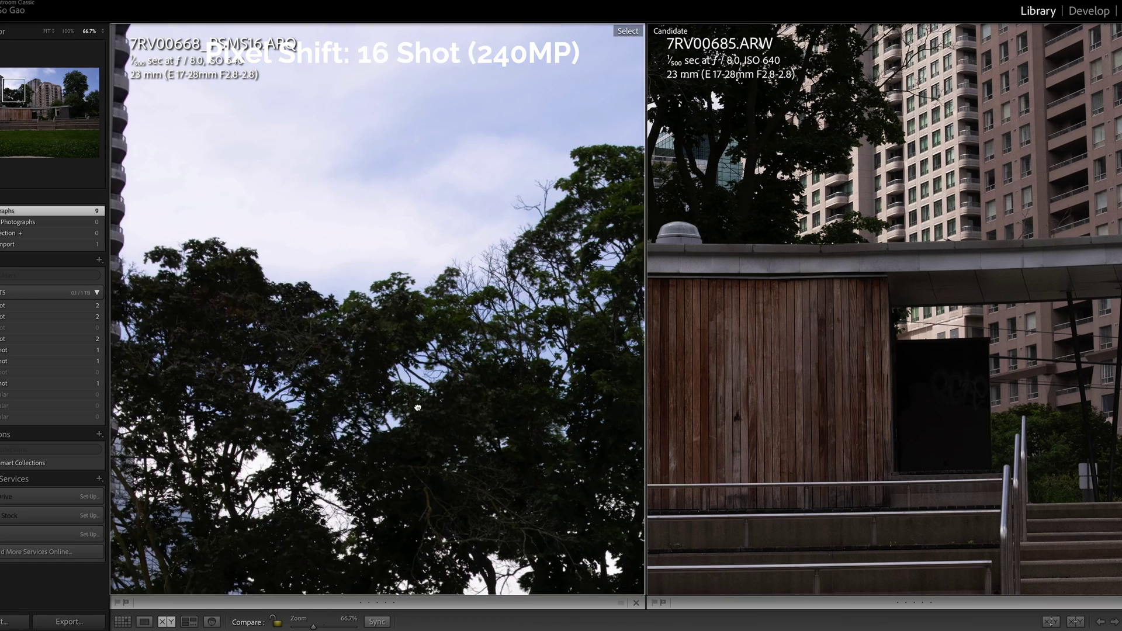
{"action": "left_click_drag", "start_coordinate": [368, 417], "coordinate": [599, 318]}
{"action": "left_click_drag", "start_coordinate": [443, 281], "coordinate": [615, 266]}
{"action": "left_click_drag", "start_coordinate": [382, 263], "coordinate": [591, 287]}
{"action": "left_click_drag", "start_coordinate": [450, 380], "coordinate": [635, 398]}
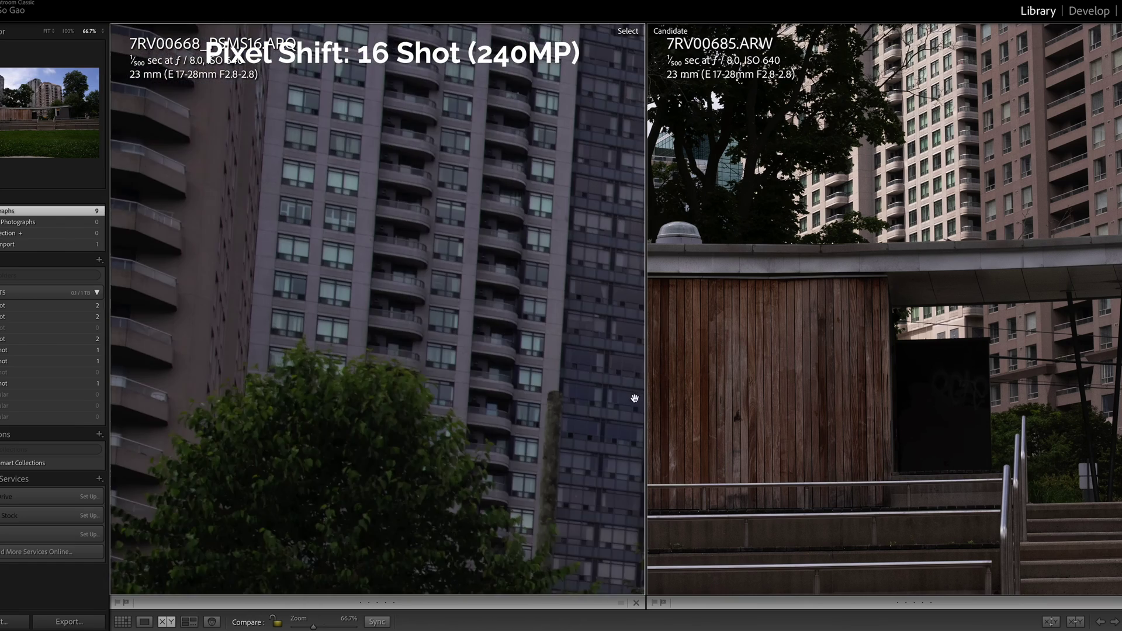
{"action": "left_click_drag", "start_coordinate": [362, 363], "coordinate": [246, 143]}
{"action": "left_click_drag", "start_coordinate": [553, 375], "coordinate": [378, 324]}
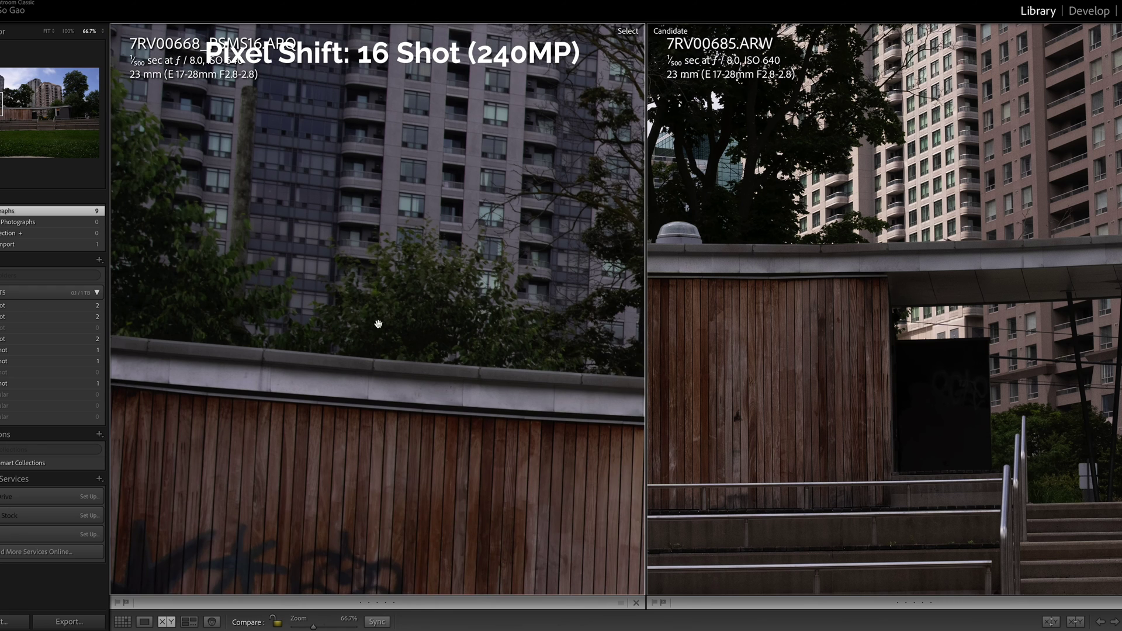
{"action": "left_click", "coordinate": [368, 356]}
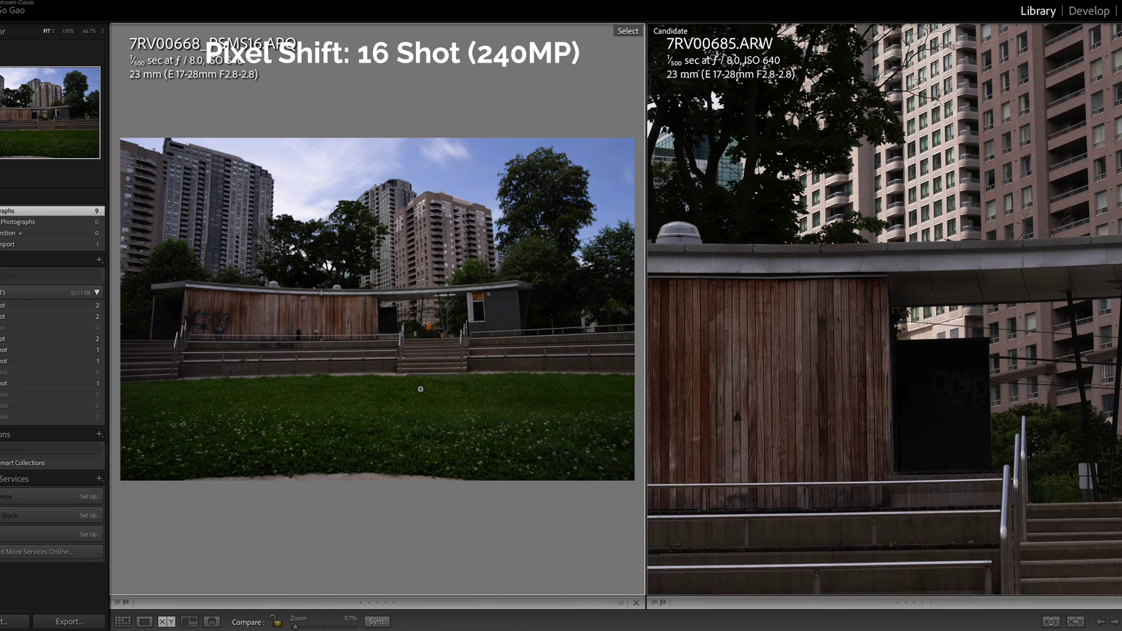
{"action": "left_click", "coordinate": [490, 197]}
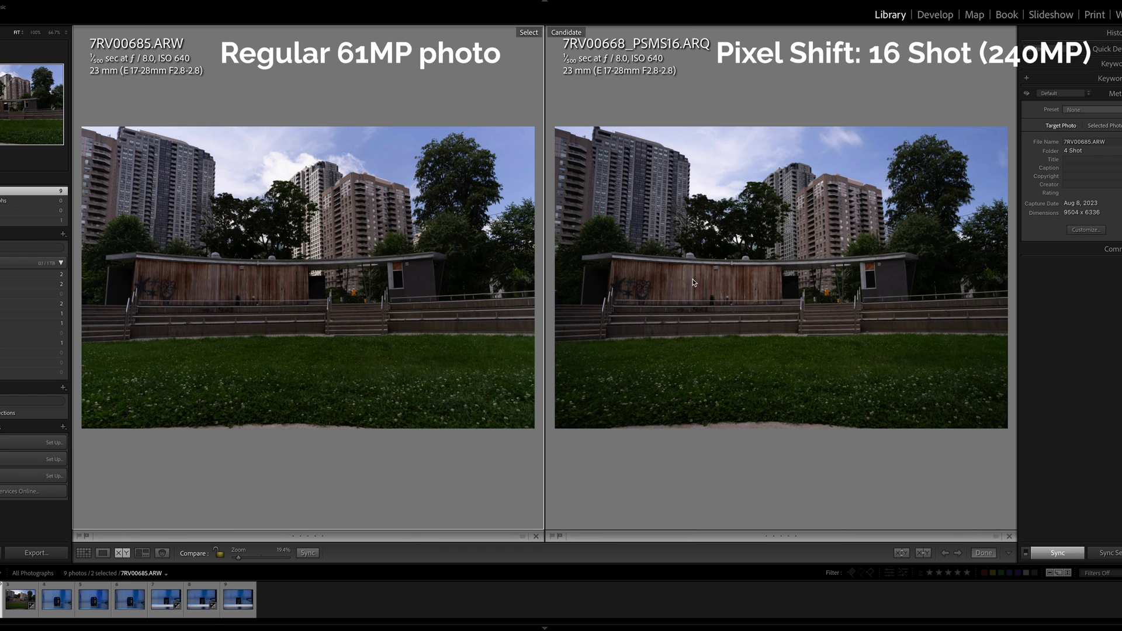
Step: Zoom the 16-shot park photo 7RV00668_PSMS16.ARQ to 200% on the tiled wall below the grey building's window
{"action": "left_click", "coordinate": [642, 303]}
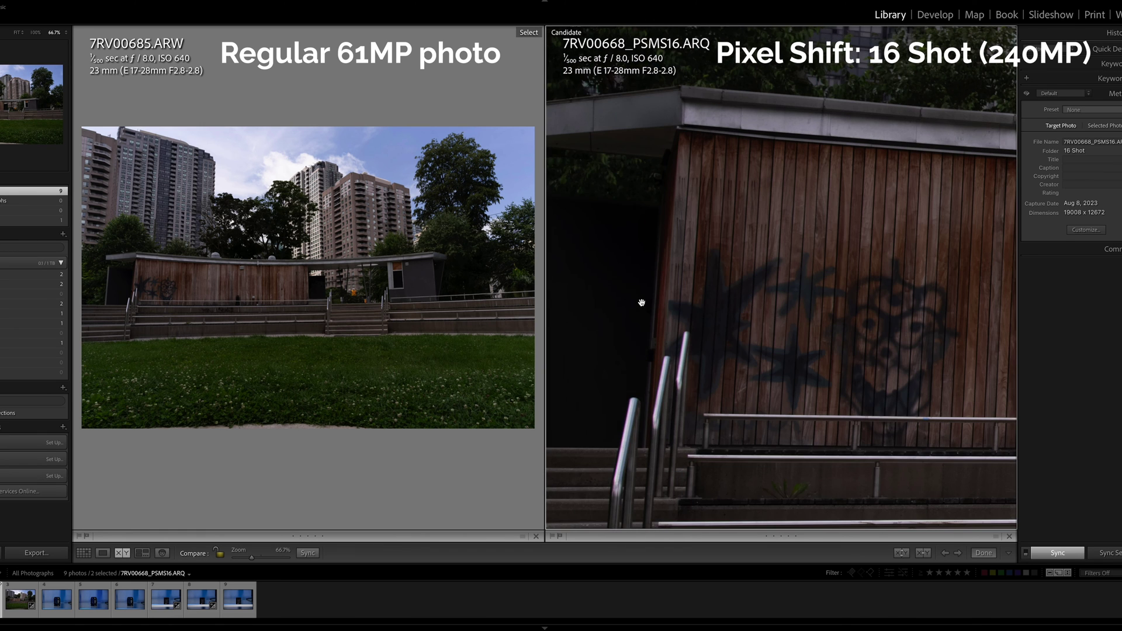
{"action": "left_click_drag", "start_coordinate": [780, 332], "coordinate": [589, 303]}
{"action": "left_click_drag", "start_coordinate": [851, 278], "coordinate": [593, 280]}
{"action": "left_click_drag", "start_coordinate": [818, 269], "coordinate": [576, 272]}
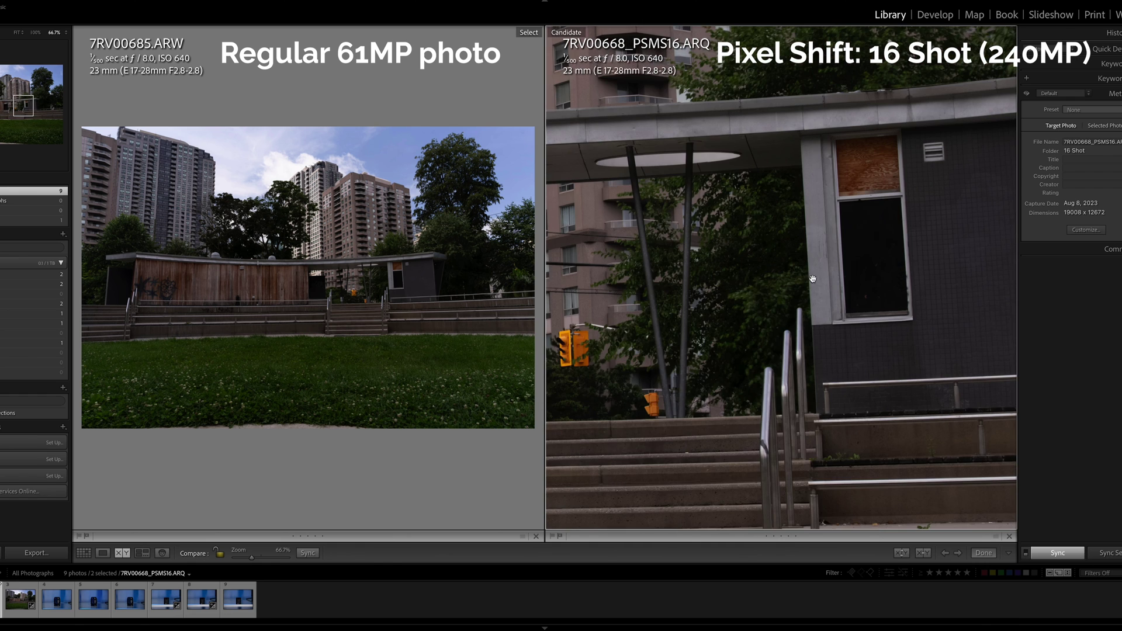
{"action": "left_click_drag", "start_coordinate": [854, 250], "coordinate": [702, 276]}
{"action": "left_click_drag", "start_coordinate": [690, 351], "coordinate": [676, 296]}
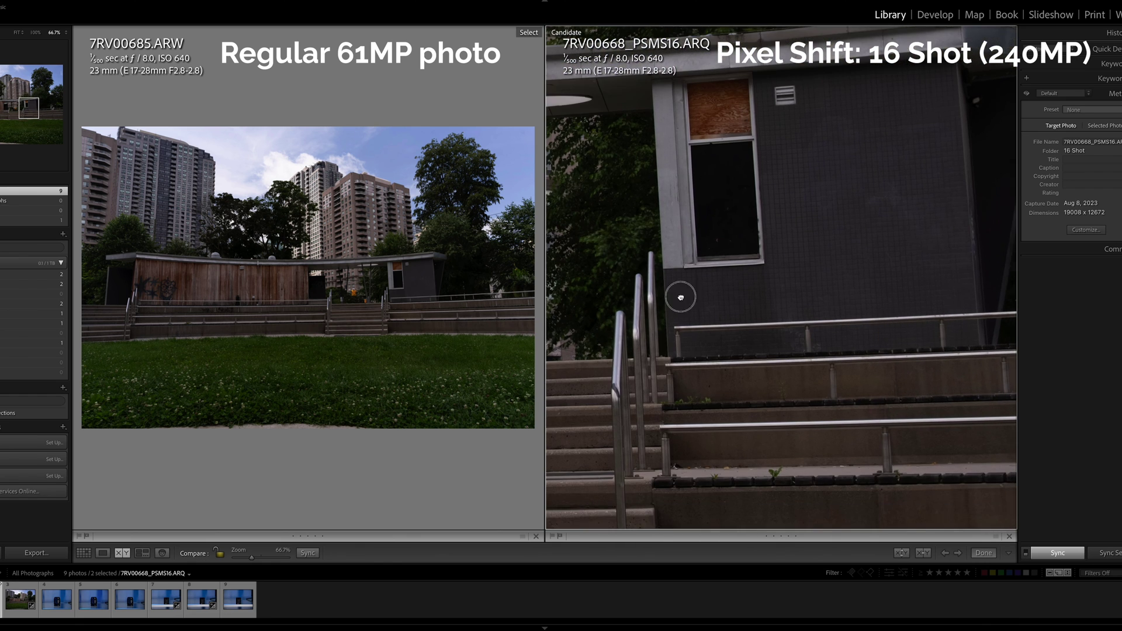
{"action": "key", "text": "super+equal"}
{"action": "key", "text": "super+equal"}
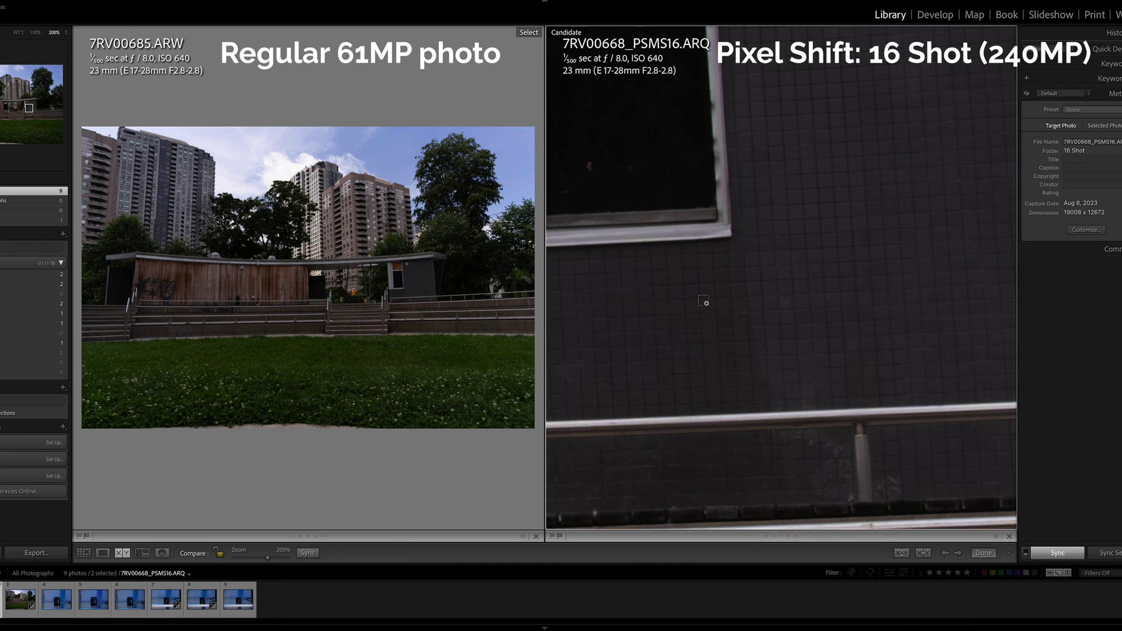
{"action": "left_click_drag", "start_coordinate": [667, 311], "coordinate": [854, 283]}
Step: Zoom the regular 61MP photo 7RV00685.ARW to 400% on the handrails beside the grey building
{"action": "left_click", "coordinate": [316, 311]}
{"action": "left_click", "coordinate": [401, 289]}
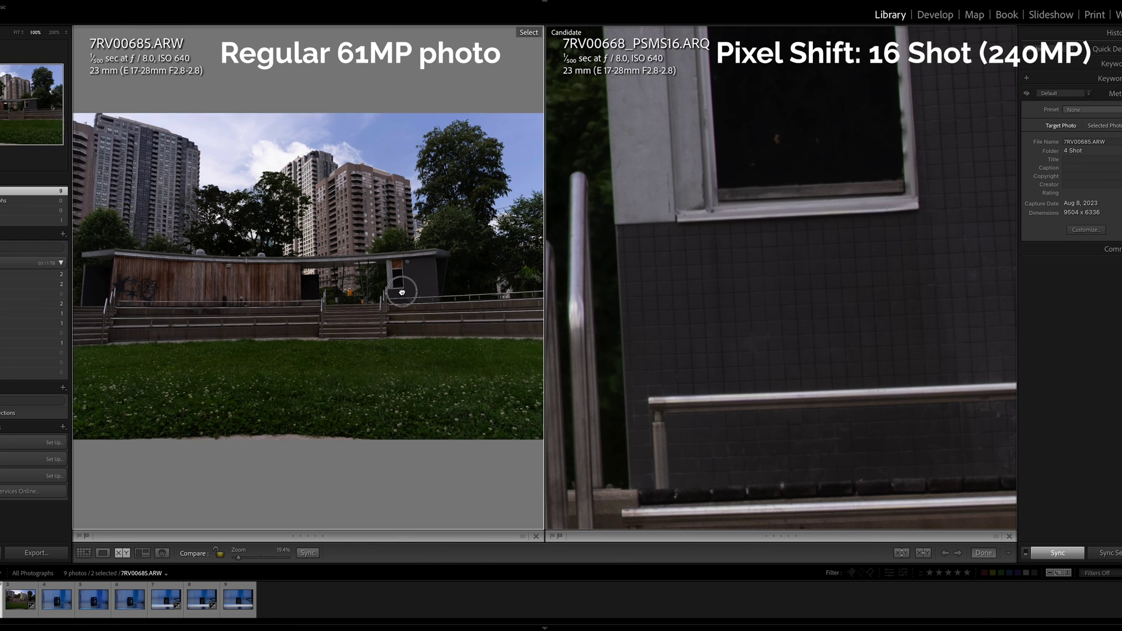
{"action": "key", "text": "super+equal"}
{"action": "key", "text": "super+equal"}
{"action": "key", "text": "super+equal"}
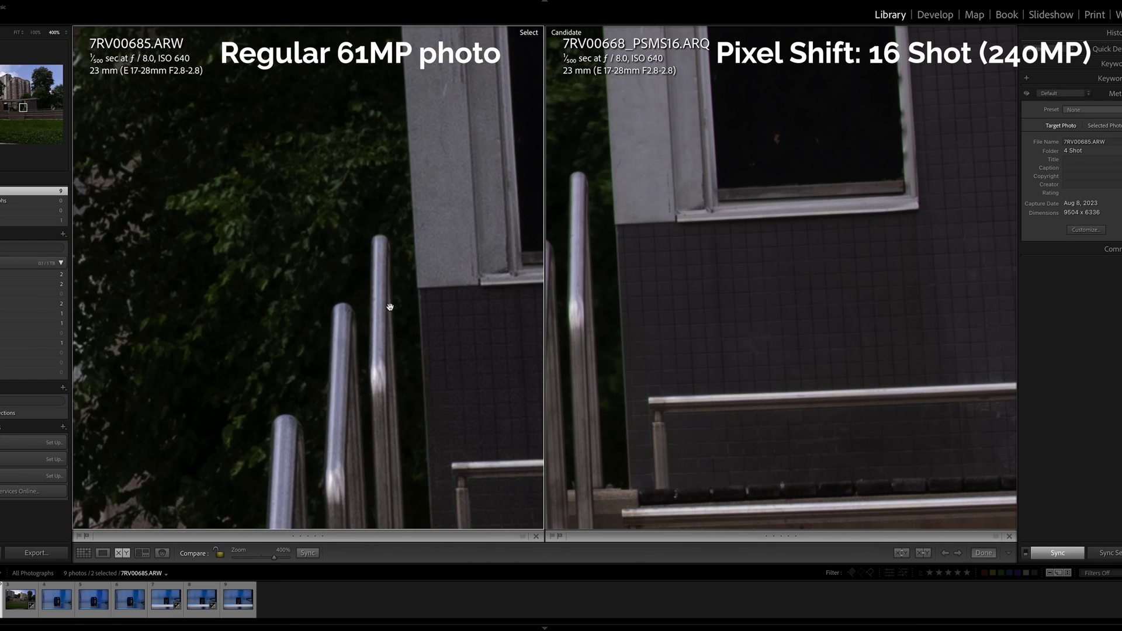
Step: Line up the regular and 16-shot photos on the same handrails and tiled wall to compare their detail
{"action": "left_click_drag", "start_coordinate": [389, 308], "coordinate": [273, 228]}
{"action": "left_click_drag", "start_coordinate": [718, 332], "coordinate": [737, 329]}
{"action": "left_click_drag", "start_coordinate": [479, 334], "coordinate": [436, 335]}
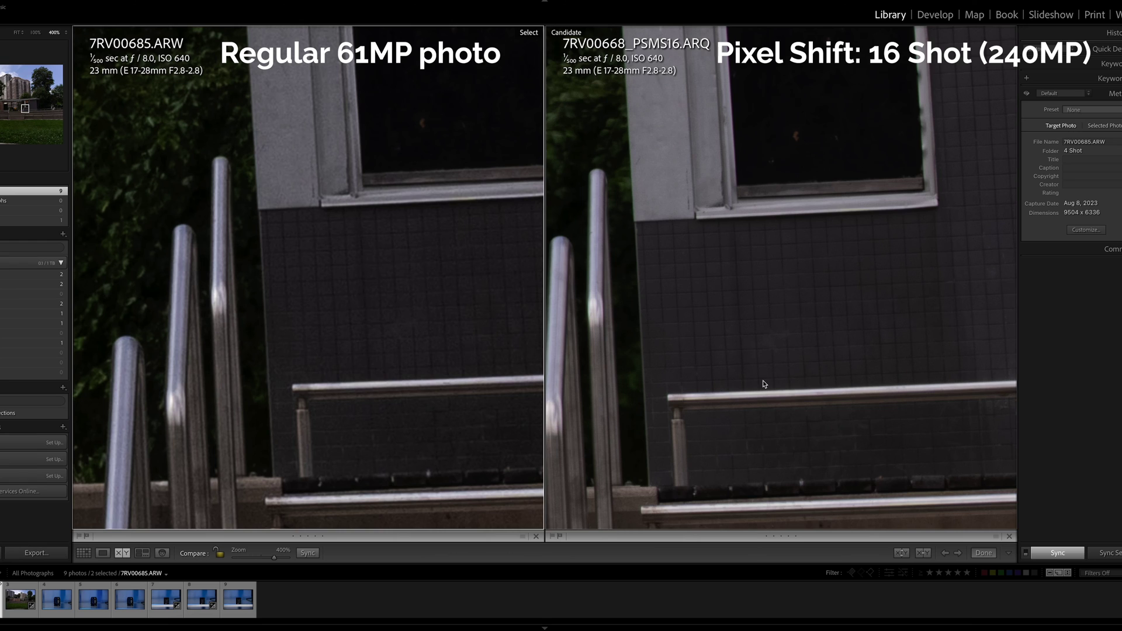
{"action": "left_click_drag", "start_coordinate": [764, 384], "coordinate": [753, 351]}
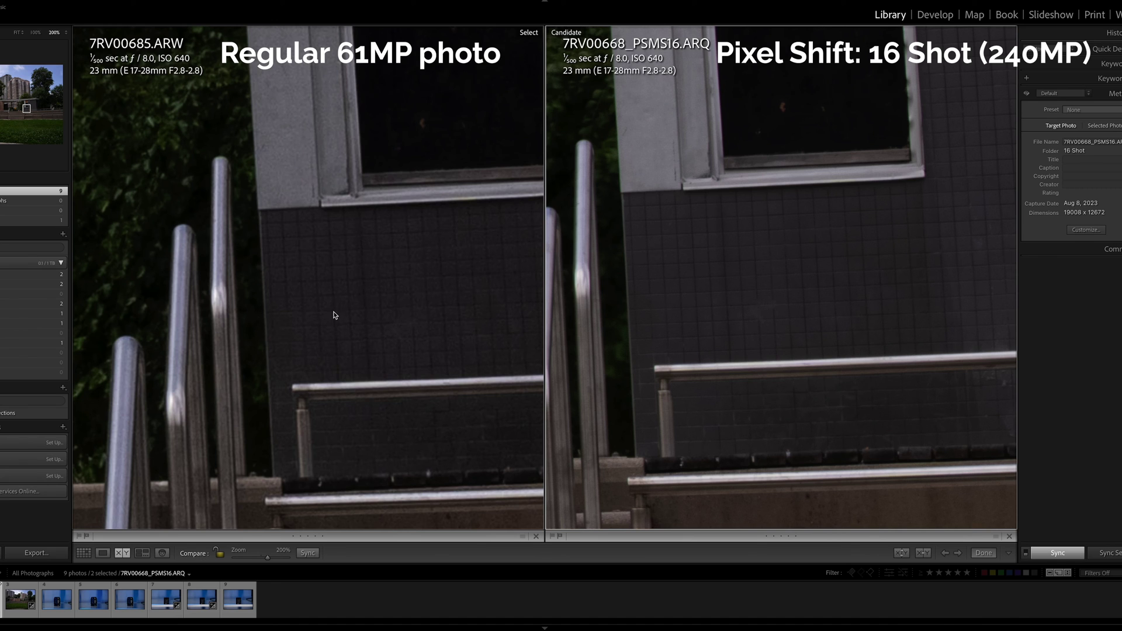
{"action": "left_click_drag", "start_coordinate": [738, 384], "coordinate": [763, 384]}
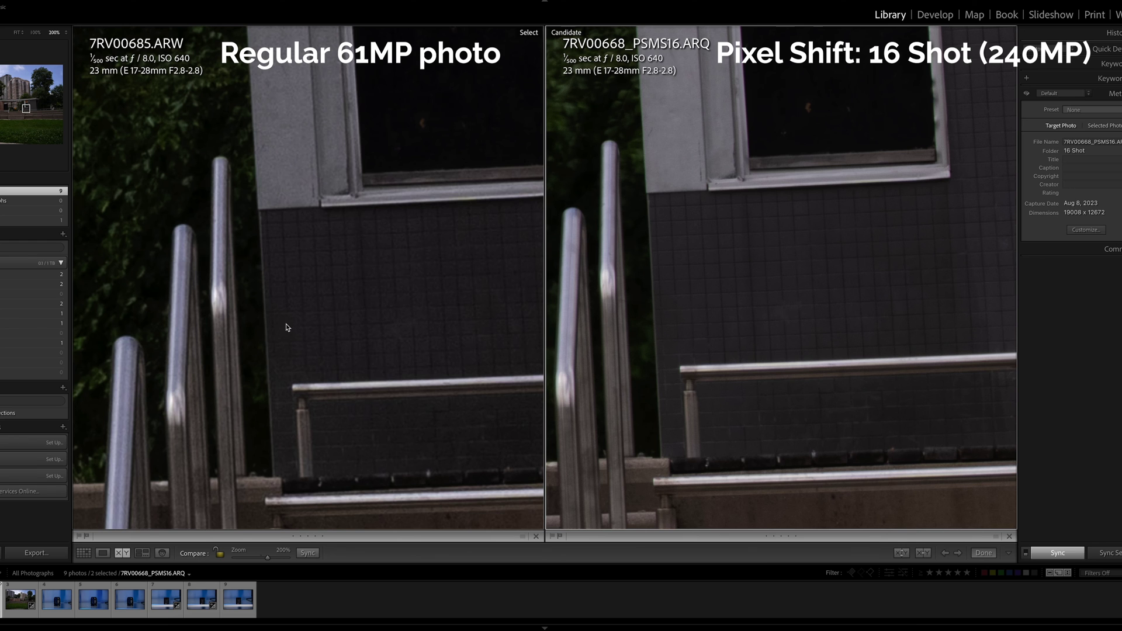
Step: Compare the tiled wall, window frame and wall vent of the grey building in the regular and 16-shot photos
{"action": "left_click_drag", "start_coordinate": [883, 274], "coordinate": [704, 343]}
{"action": "left_click_drag", "start_coordinate": [806, 279], "coordinate": [879, 419]}
{"action": "left_click_drag", "start_coordinate": [307, 255], "coordinate": [234, 328]}
{"action": "left_click_drag", "start_coordinate": [331, 216], "coordinate": [319, 357]}
{"action": "left_click_drag", "start_coordinate": [362, 262], "coordinate": [325, 335]}
{"action": "left_click_drag", "start_coordinate": [891, 242], "coordinate": [815, 332]}
{"action": "left_click_drag", "start_coordinate": [864, 206], "coordinate": [840, 206]}
{"action": "left_click_drag", "start_coordinate": [347, 215], "coordinate": [275, 343]}
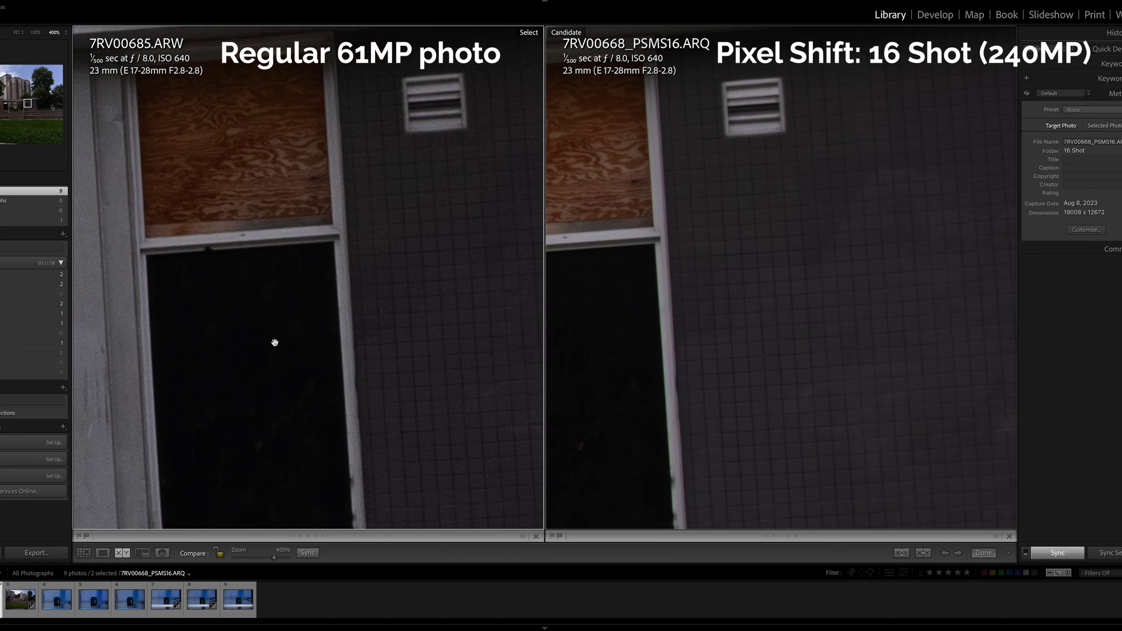
Step: Align both photos on the boarded upper window and wall vent to compare the wood grain and tiles
{"action": "left_click_drag", "start_coordinate": [349, 260], "coordinate": [400, 331]}
{"action": "left_click_drag", "start_coordinate": [789, 244], "coordinate": [880, 306]}
{"action": "left_click_drag", "start_coordinate": [709, 300], "coordinate": [779, 307]}
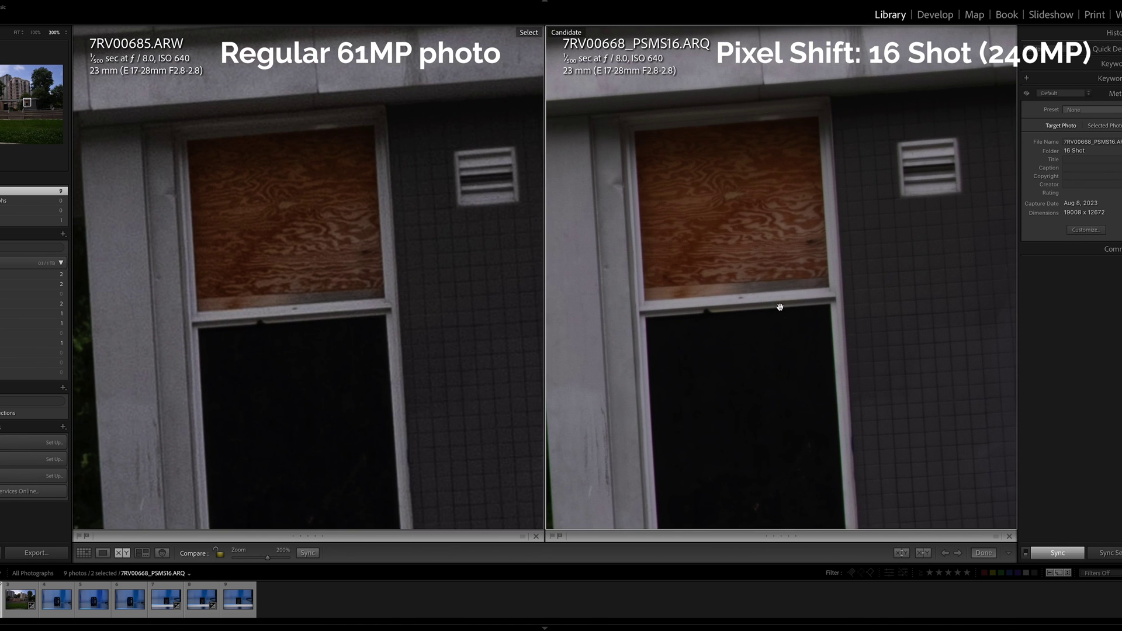
{"action": "left_click_drag", "start_coordinate": [445, 320], "coordinate": [543, 334]}
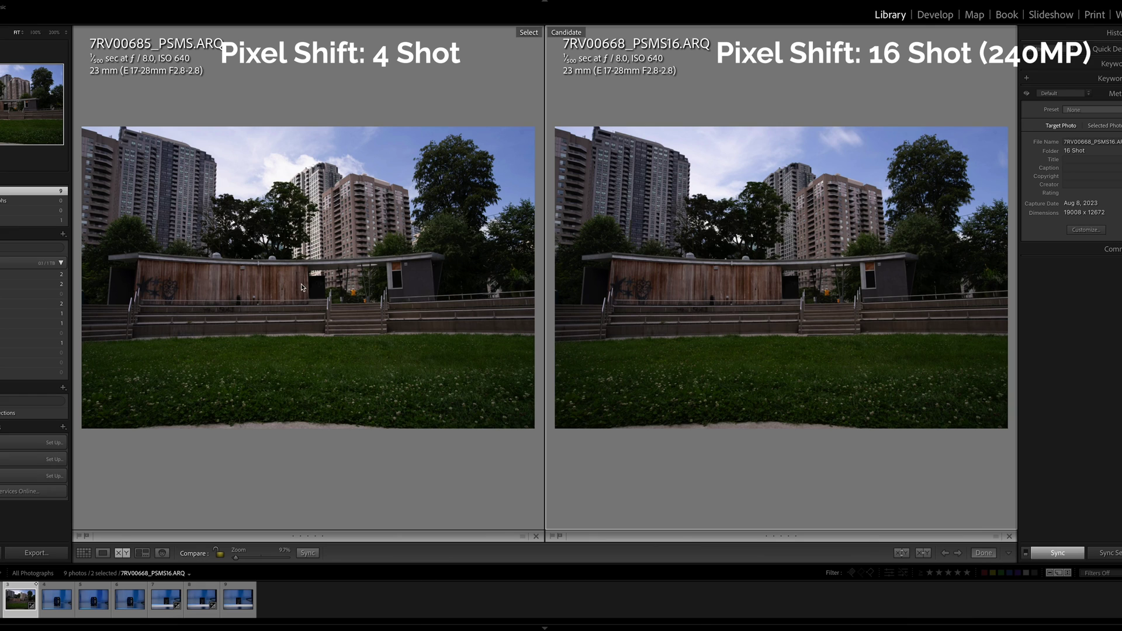
Step: Compare the boarded window and tiled wall in 7RV00685_PSMS.ARQ at 800% and 7RV00668_PSMS16.ARQ at 400%
{"action": "left_click", "coordinate": [707, 281]}
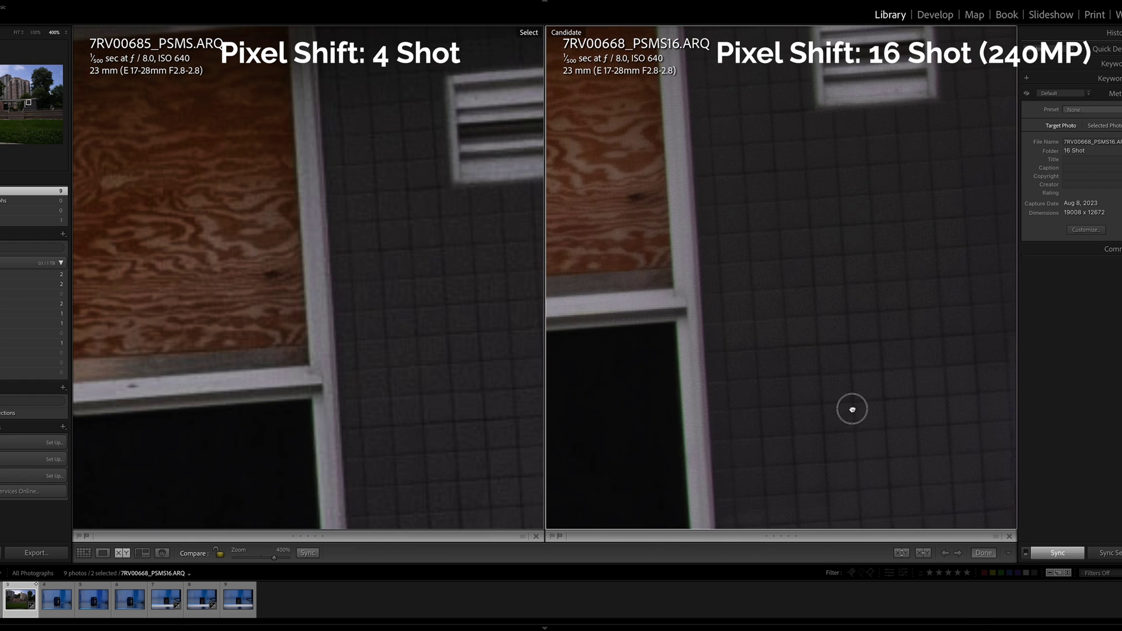
{"action": "mouse_move", "coordinate": [852, 410]}
{"action": "left_mouse_down"}
{"action": "mouse_move", "coordinate": [783, 238]}
{"action": "mouse_move", "coordinate": [764, 271]}
{"action": "mouse_move", "coordinate": [791, 343]}
{"action": "mouse_move", "coordinate": [738, 278]}
{"action": "mouse_move", "coordinate": [851, 428]}
{"action": "left_mouse_up"}
{"action": "left_click_drag", "start_coordinate": [809, 317], "coordinate": [830, 418]}
{"action": "left_click_drag", "start_coordinate": [822, 279], "coordinate": [842, 371]}
{"action": "left_click_drag", "start_coordinate": [355, 218], "coordinate": [403, 298]}
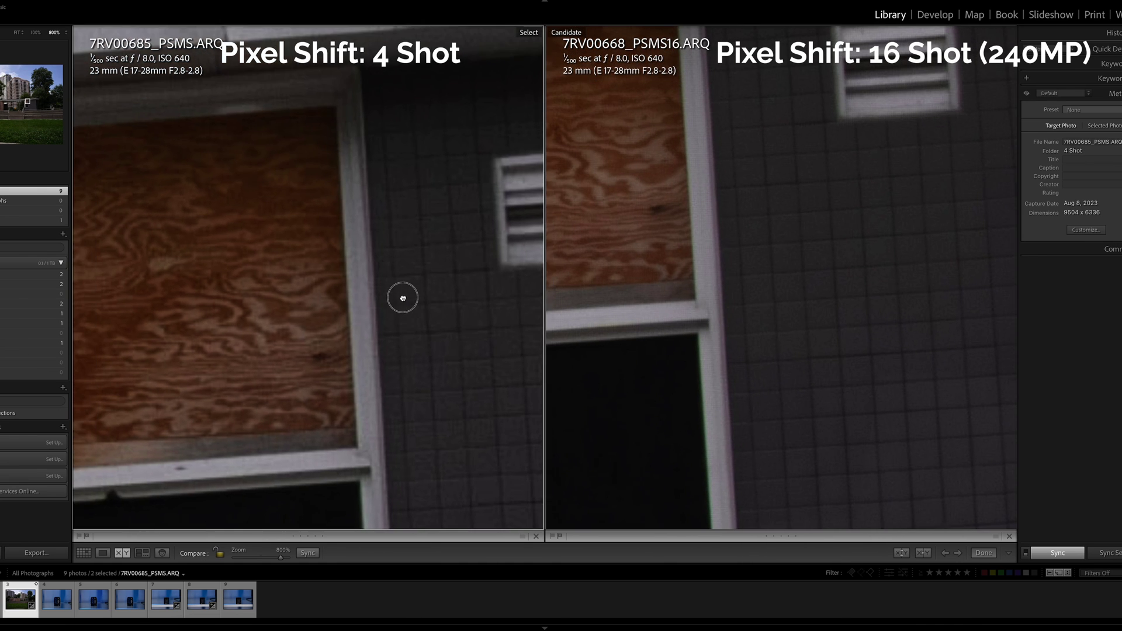